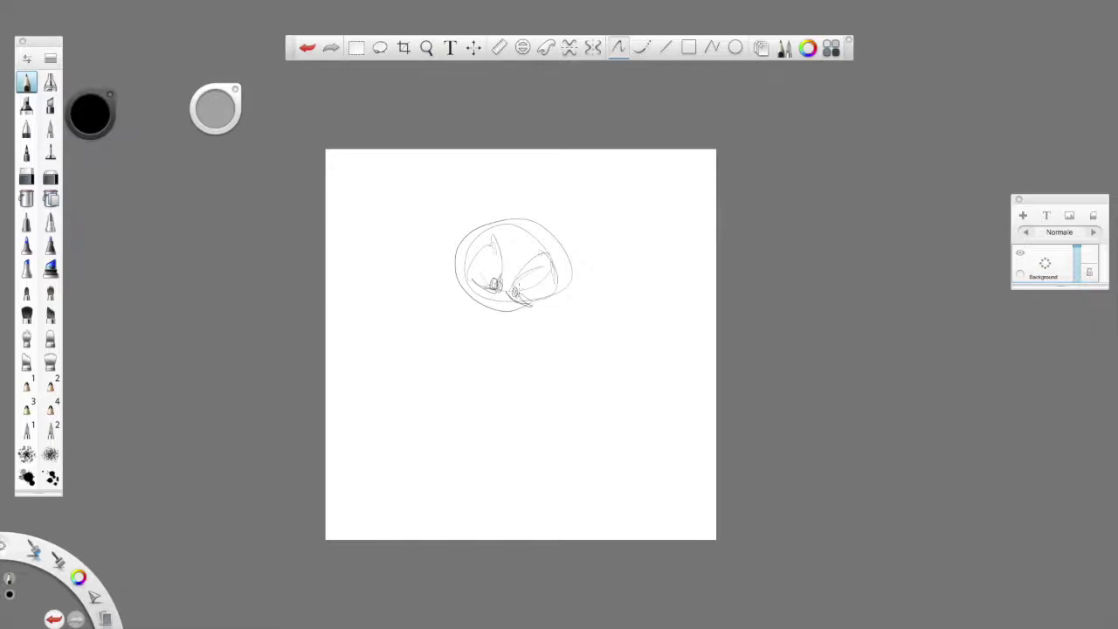
# - Sketch the bird's upper beak and the start of its open mouth below the eyes
pyautogui.moveTo(475, 299)
pyautogui.mouseDown()
pyautogui.moveTo(423, 347)
pyautogui.moveTo(456, 312)
pyautogui.moveTo(432, 355)
pyautogui.moveTo(551, 335)
pyautogui.moveTo(578, 310)
pyautogui.mouseUp()
pyautogui.moveTo(503, 297)
pyautogui.mouseDown()
pyautogui.moveTo(551, 322)
pyautogui.moveTo(576, 316)
pyautogui.moveTo(526, 388)
pyautogui.mouseUp()
pyautogui.moveTo(480, 349)
pyautogui.mouseDown()
pyautogui.moveTo(487, 418)
pyautogui.moveTo(530, 371)
pyautogui.mouseUp()
pyautogui.moveTo(464, 351)
pyautogui.mouseDown()
pyautogui.moveTo(474, 406)
pyautogui.moveTo(494, 424)
pyautogui.moveTo(513, 417)
pyautogui.moveTo(552, 372)
pyautogui.moveTo(573, 317)
pyautogui.mouseUp()
# - Sketch the sides of the head, the cheek feathers, the lower beak and the chin contour
pyautogui.moveTo(459, 229)
pyautogui.mouseDown()
pyautogui.moveTo(480, 205)
pyautogui.moveTo(452, 272)
pyautogui.moveTo(419, 266)
pyautogui.moveTo(418, 287)
pyautogui.mouseUp()
pyautogui.moveTo(590, 250)
pyautogui.mouseDown()
pyautogui.moveTo(610, 279)
pyautogui.moveTo(594, 258)
pyautogui.mouseUp()
pyautogui.moveTo(589, 245)
pyautogui.mouseDown()
pyautogui.moveTo(610, 308)
pyautogui.moveTo(641, 316)
pyautogui.moveTo(618, 320)
pyautogui.moveTo(634, 358)
pyautogui.moveTo(617, 381)
pyautogui.moveTo(607, 376)
pyautogui.moveTo(585, 412)
pyautogui.mouseUp()
pyautogui.moveTo(572, 325)
pyautogui.mouseDown()
pyautogui.moveTo(569, 383)
pyautogui.moveTo(539, 410)
pyautogui.moveTo(495, 421)
pyautogui.mouseUp()
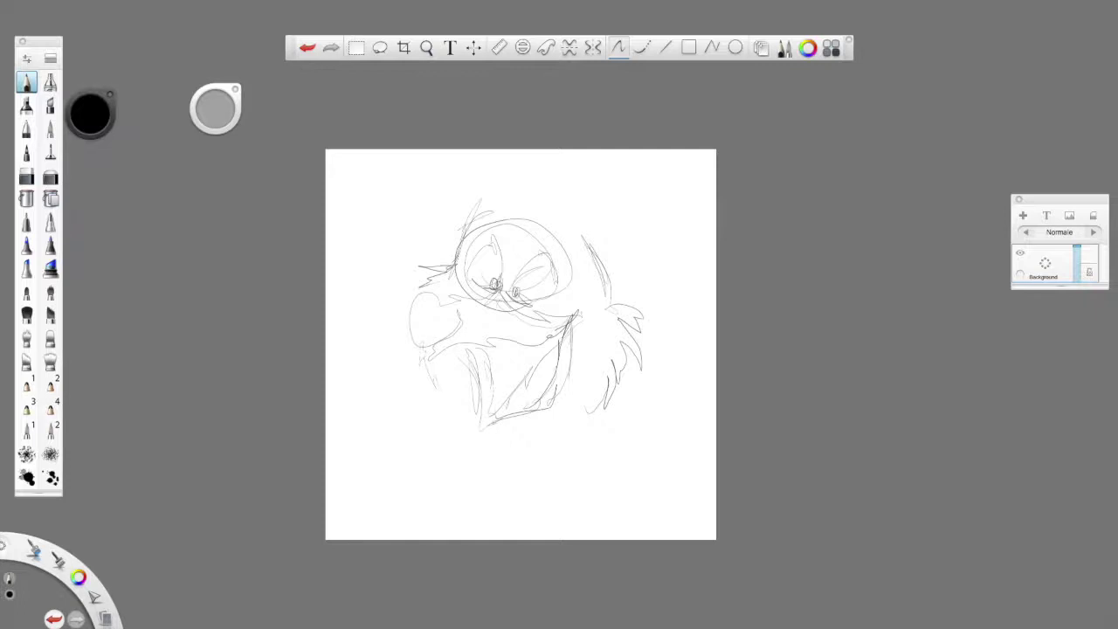
pyautogui.moveTo(443, 407); pyautogui.dragTo(494, 452)
# - Sketch the crown line, the dark eyebrows and the loose crest feathers on top of the head
pyautogui.moveTo(498, 206)
pyautogui.mouseDown()
pyautogui.moveTo(470, 217)
pyautogui.moveTo(499, 197)
pyautogui.moveTo(570, 226)
pyautogui.moveTo(548, 231)
pyautogui.moveTo(589, 264)
pyautogui.mouseUp()
pyautogui.moveTo(515, 203)
pyautogui.mouseDown()
pyautogui.moveTo(560, 229)
pyautogui.moveTo(613, 163)
pyautogui.moveTo(535, 212)
pyautogui.mouseUp()
pyautogui.moveTo(535, 211)
pyautogui.mouseDown()
pyautogui.moveTo(634, 221)
pyautogui.moveTo(559, 213)
pyautogui.mouseUp()
pyautogui.moveTo(543, 199); pyautogui.dragTo(532, 176)
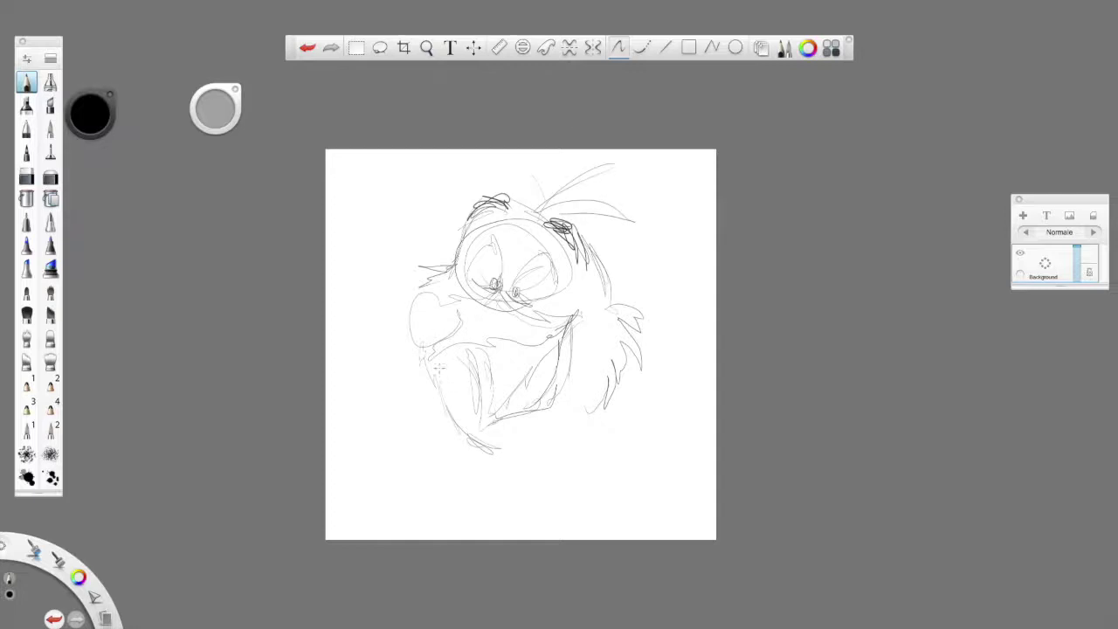
# - Sketch a bulbous beak tip, reinforce the chin contour and add the neck lines below the cheek feathers
pyautogui.moveTo(430, 297); pyautogui.dragTo(409, 327)
pyautogui.moveTo(419, 288)
pyautogui.mouseDown()
pyautogui.moveTo(403, 363)
pyautogui.moveTo(446, 337)
pyautogui.moveTo(423, 294)
pyautogui.moveTo(451, 333)
pyautogui.moveTo(431, 393)
pyautogui.moveTo(463, 437)
pyautogui.moveTo(498, 441)
pyautogui.moveTo(481, 456)
pyautogui.mouseUp()
pyautogui.moveTo(606, 377)
pyautogui.mouseDown()
pyautogui.moveTo(589, 422)
pyautogui.moveTo(669, 448)
pyautogui.mouseUp()
pyautogui.moveTo(618, 421); pyautogui.dragTo(665, 486)
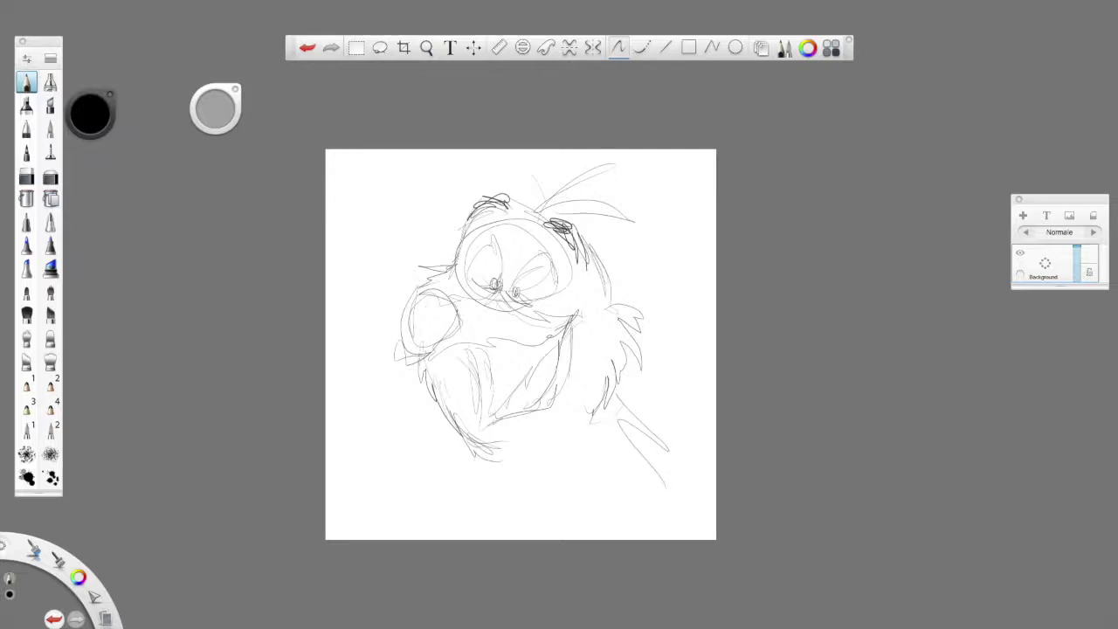
# - Lower the opacity of the sketch layer and add a new layer above it
pyautogui.moveTo(1079, 250); pyautogui.dragTo(1077, 270)
pyautogui.click(1020, 215)
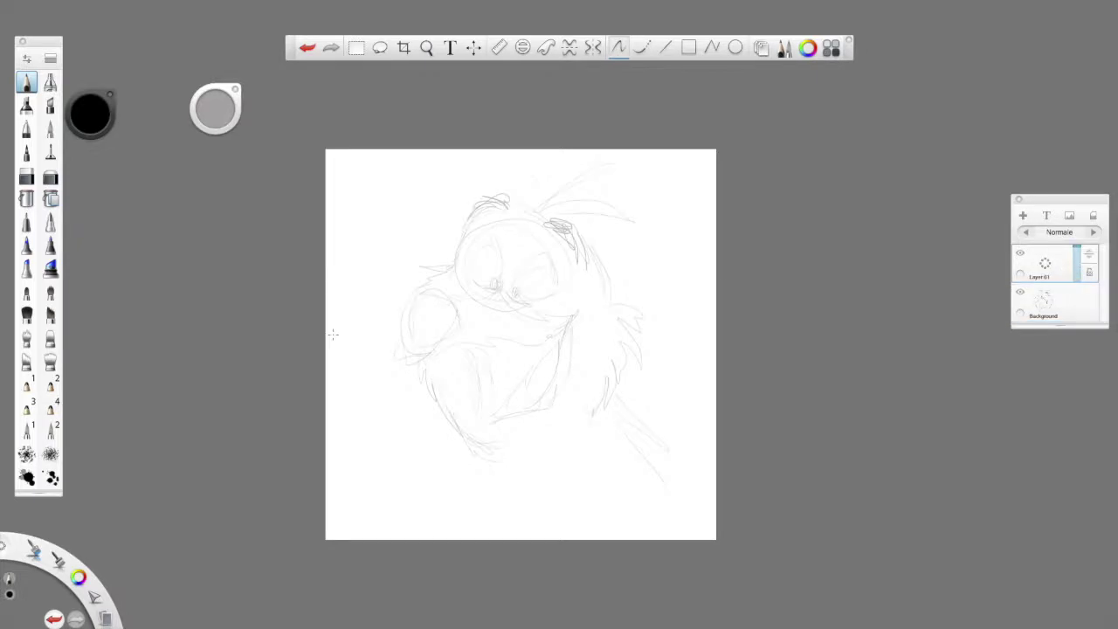
# - Ink the left eye on the new layer with the textured brush 1, including a solid black pupil
pyautogui.scroll(6, 527, 330)
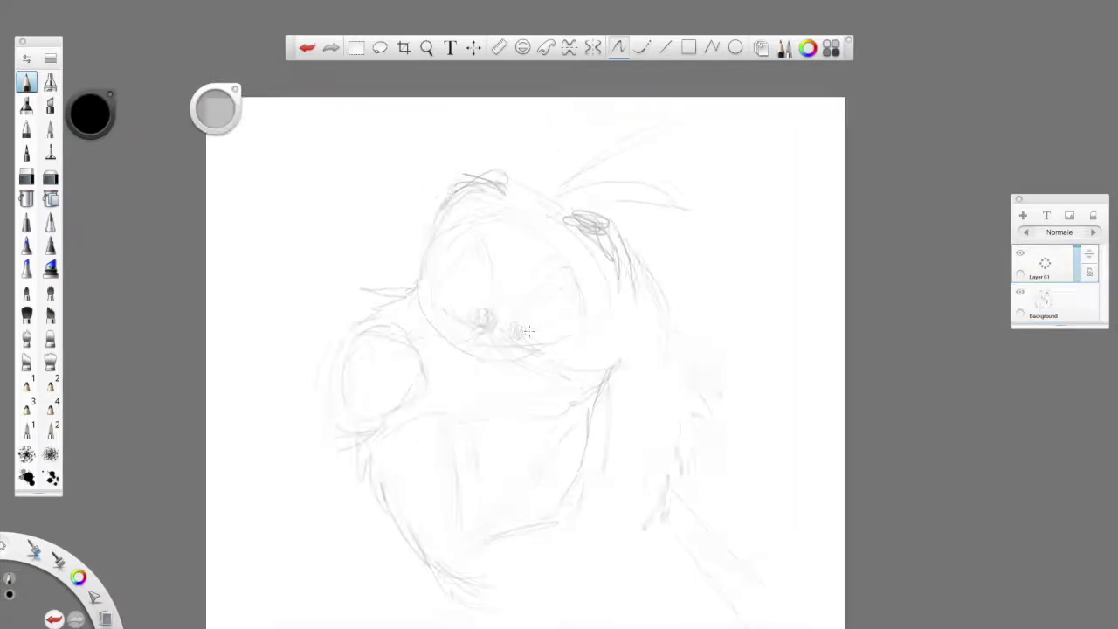
pyautogui.scroll(5, 527, 331)
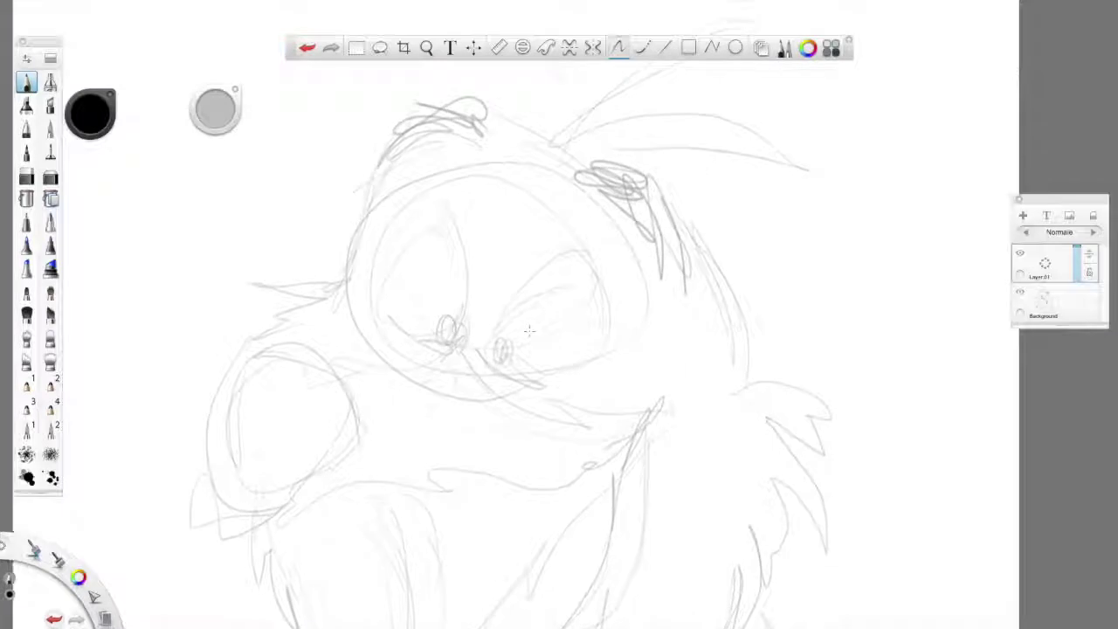
pyautogui.click(31, 381)
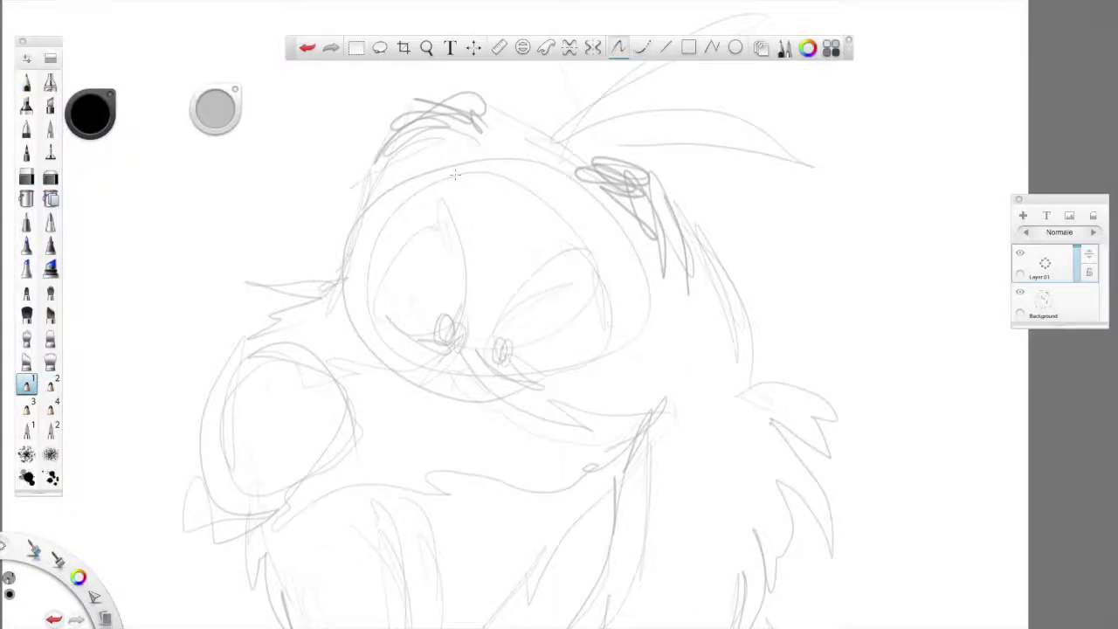
pyautogui.moveTo(447, 209)
pyautogui.mouseDown()
pyautogui.moveTo(470, 253)
pyautogui.moveTo(443, 326)
pyautogui.moveTo(472, 278)
pyautogui.moveTo(458, 267)
pyautogui.moveTo(473, 278)
pyautogui.moveTo(448, 347)
pyautogui.mouseUp()
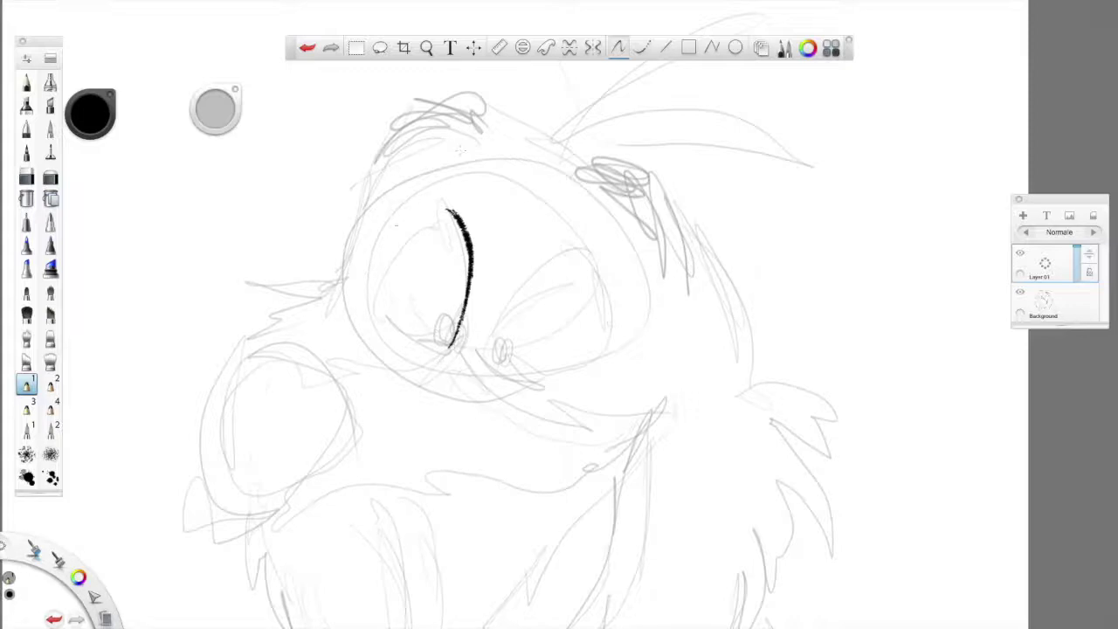
pyautogui.moveTo(463, 234)
pyautogui.mouseDown()
pyautogui.moveTo(433, 224)
pyautogui.moveTo(405, 257)
pyautogui.mouseUp()
pyautogui.moveTo(463, 231)
pyautogui.mouseDown()
pyautogui.moveTo(402, 282)
pyautogui.moveTo(394, 267)
pyautogui.moveTo(379, 303)
pyautogui.mouseUp()
pyautogui.moveTo(418, 241)
pyautogui.mouseDown()
pyautogui.moveTo(392, 324)
pyautogui.moveTo(408, 346)
pyautogui.moveTo(408, 324)
pyautogui.moveTo(381, 324)
pyautogui.moveTo(426, 351)
pyautogui.mouseUp()
pyautogui.moveTo(381, 316)
pyautogui.mouseDown()
pyautogui.moveTo(450, 353)
pyautogui.moveTo(449, 325)
pyautogui.mouseUp()
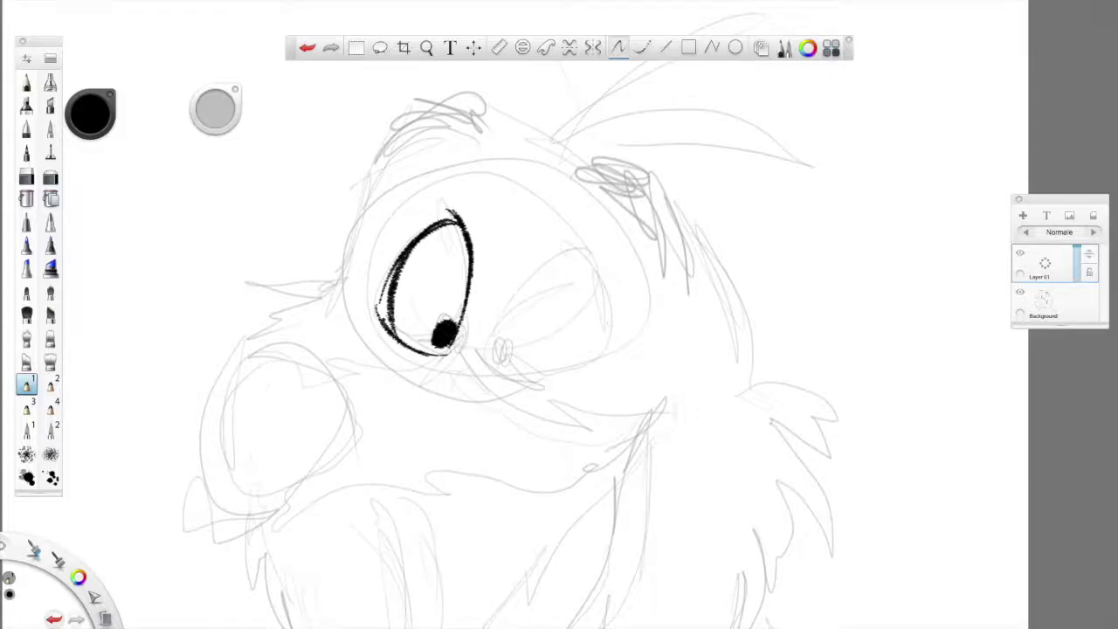
# - Ink the right eye's outline and its solid black pupil over the sketch
pyautogui.moveTo(478, 367); pyautogui.dragTo(507, 291)
pyautogui.moveTo(482, 348); pyautogui.dragTo(528, 274)
pyautogui.moveTo(478, 354)
pyautogui.mouseDown()
pyautogui.moveTo(508, 295)
pyautogui.moveTo(569, 255)
pyautogui.moveTo(600, 306)
pyautogui.mouseUp()
pyautogui.moveTo(584, 255); pyautogui.dragTo(599, 333)
pyautogui.moveTo(599, 288); pyautogui.dragTo(582, 382)
pyautogui.moveTo(599, 307)
pyautogui.mouseDown()
pyautogui.moveTo(584, 374)
pyautogui.moveTo(590, 354)
pyautogui.mouseUp()
pyautogui.moveTo(479, 368)
pyautogui.mouseDown()
pyautogui.moveTo(580, 386)
pyautogui.moveTo(539, 399)
pyautogui.moveTo(603, 381)
pyautogui.mouseUp()
pyautogui.moveTo(550, 391); pyautogui.dragTo(606, 367)
pyautogui.moveTo(496, 356)
pyautogui.mouseDown()
pyautogui.moveTo(487, 351)
pyautogui.moveTo(491, 362)
pyautogui.moveTo(503, 348)
pyautogui.mouseUp()
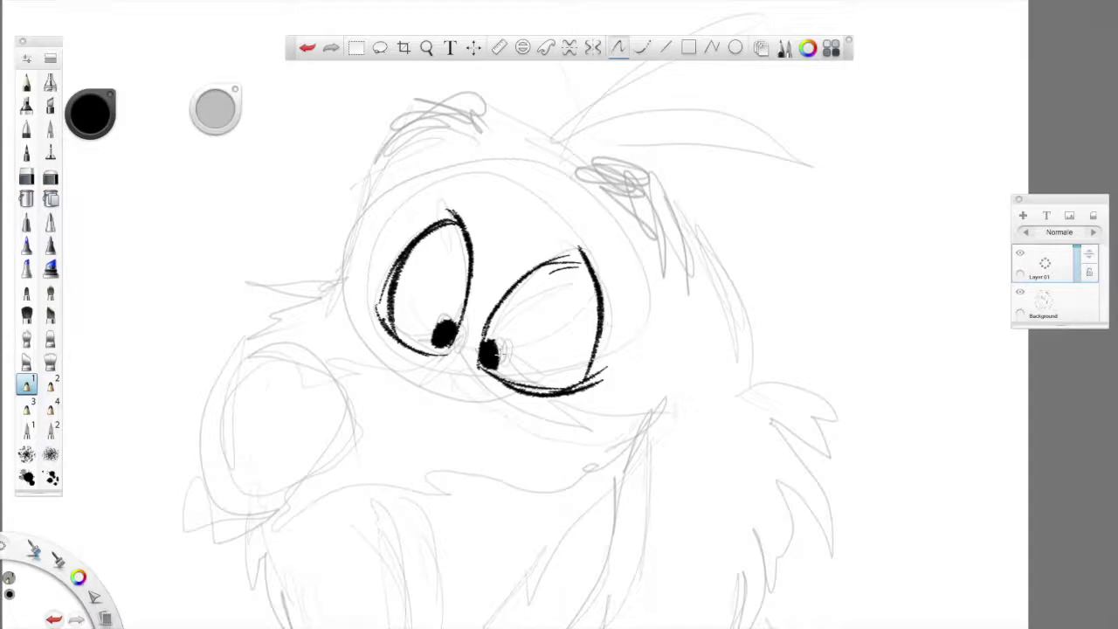
# - Ink both thick black eyebrows, the forehead line between them and the head's left contour
pyautogui.moveTo(576, 179)
pyautogui.mouseDown()
pyautogui.moveTo(604, 161)
pyautogui.moveTo(636, 193)
pyautogui.mouseUp()
pyautogui.moveTo(576, 174)
pyautogui.mouseDown()
pyautogui.moveTo(648, 229)
pyautogui.moveTo(669, 282)
pyautogui.mouseUp()
pyautogui.moveTo(659, 233)
pyautogui.mouseDown()
pyautogui.moveTo(670, 270)
pyautogui.moveTo(643, 201)
pyautogui.moveTo(611, 178)
pyautogui.moveTo(641, 206)
pyautogui.mouseUp()
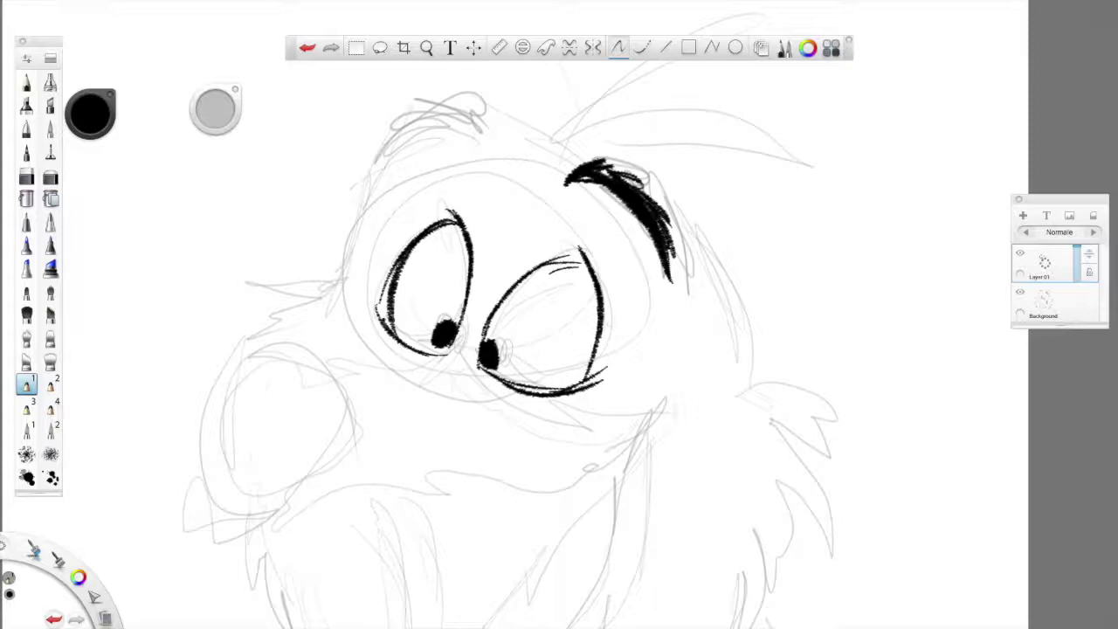
pyautogui.moveTo(472, 142)
pyautogui.mouseDown()
pyautogui.moveTo(463, 100)
pyautogui.moveTo(479, 133)
pyautogui.moveTo(463, 115)
pyautogui.moveTo(417, 114)
pyautogui.moveTo(393, 127)
pyautogui.moveTo(378, 164)
pyautogui.moveTo(442, 124)
pyautogui.moveTo(417, 127)
pyautogui.moveTo(435, 110)
pyautogui.moveTo(498, 156)
pyautogui.moveTo(484, 119)
pyautogui.moveTo(580, 166)
pyautogui.mouseUp()
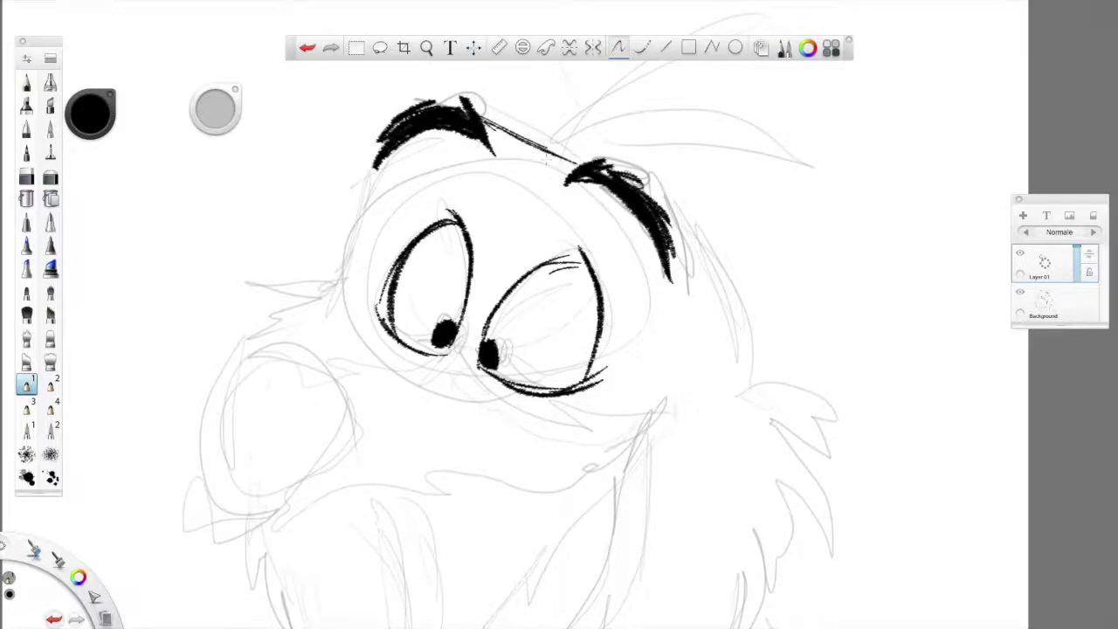
pyautogui.moveTo(374, 164); pyautogui.dragTo(342, 293)
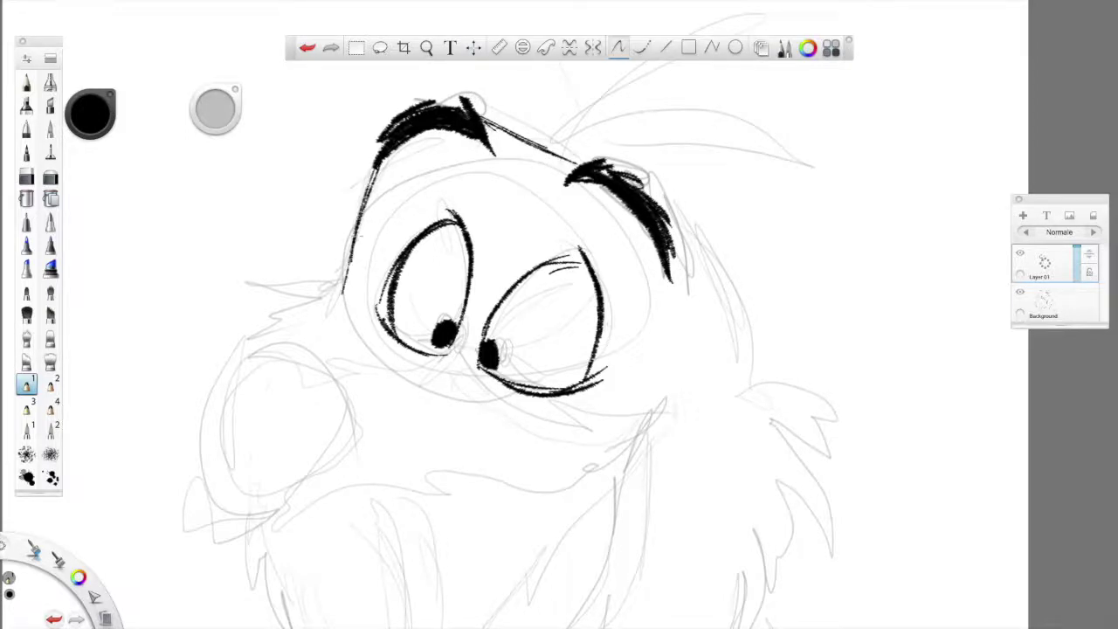
# - Ink the head's right contour, the small feather tuft behind the beak and the upper cheek feathers
pyautogui.scroll(-5, 414, 349)
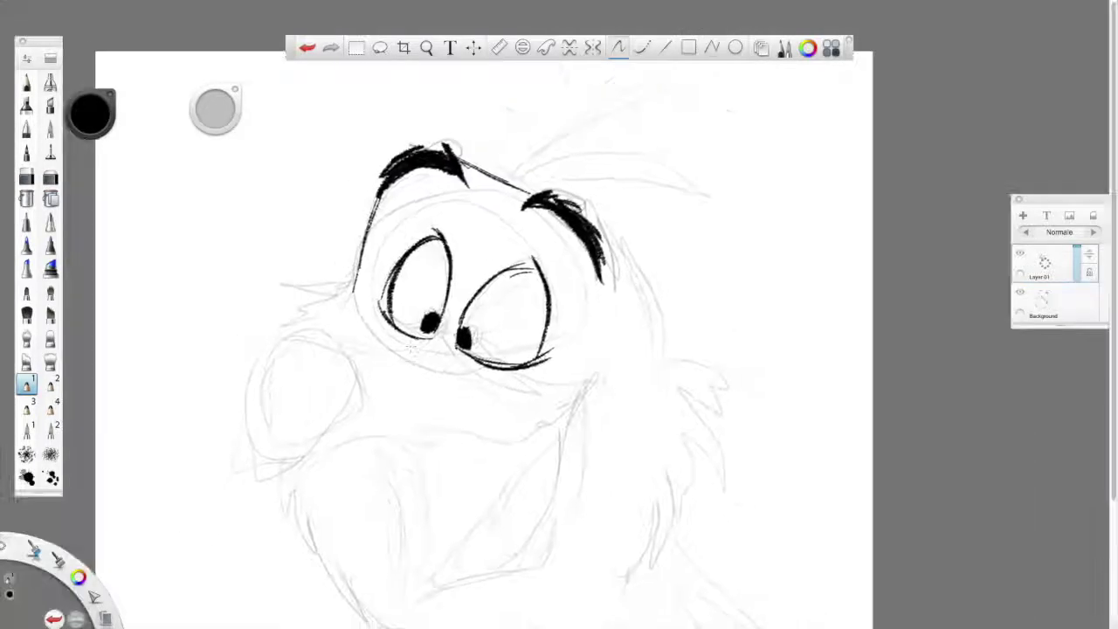
pyautogui.moveTo(540, 248); pyautogui.dragTo(591, 332)
pyautogui.moveTo(553, 266); pyautogui.dragTo(580, 358)
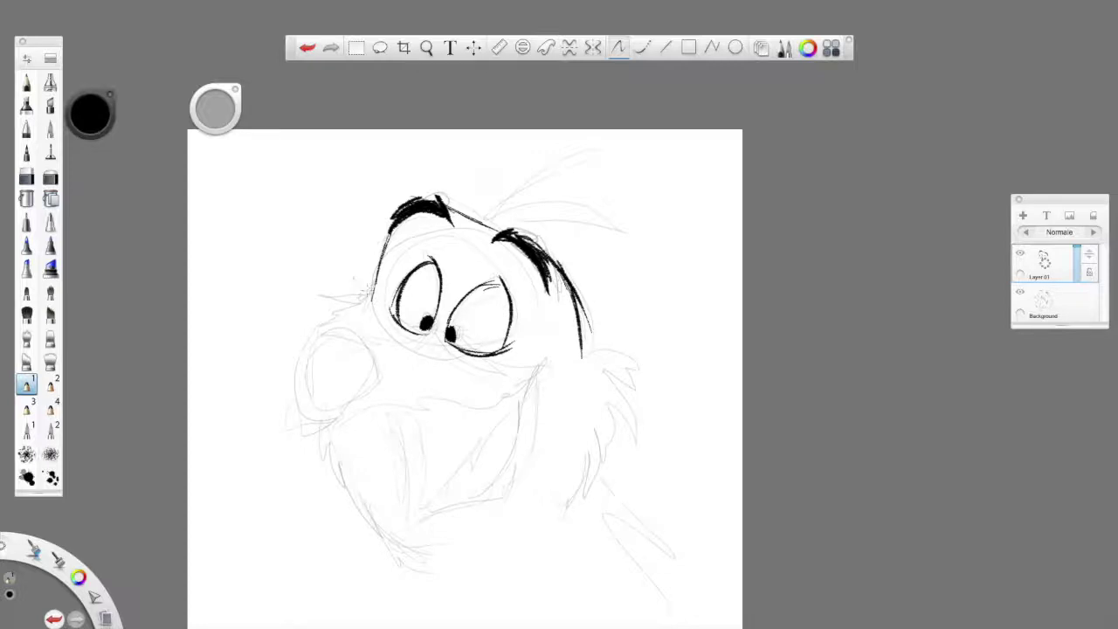
pyautogui.moveTo(395, 226)
pyautogui.mouseDown()
pyautogui.moveTo(372, 316)
pyautogui.moveTo(333, 293)
pyautogui.moveTo(362, 315)
pyautogui.moveTo(318, 324)
pyautogui.mouseUp()
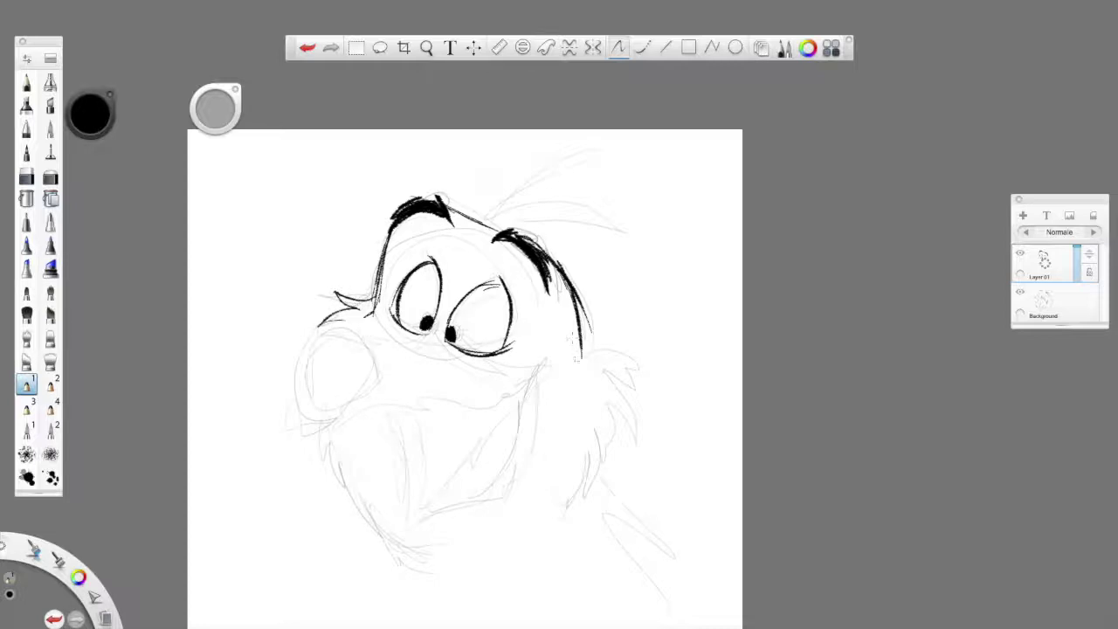
pyautogui.moveTo(569, 367)
pyautogui.mouseDown()
pyautogui.moveTo(633, 362)
pyautogui.moveTo(635, 430)
pyautogui.mouseUp()
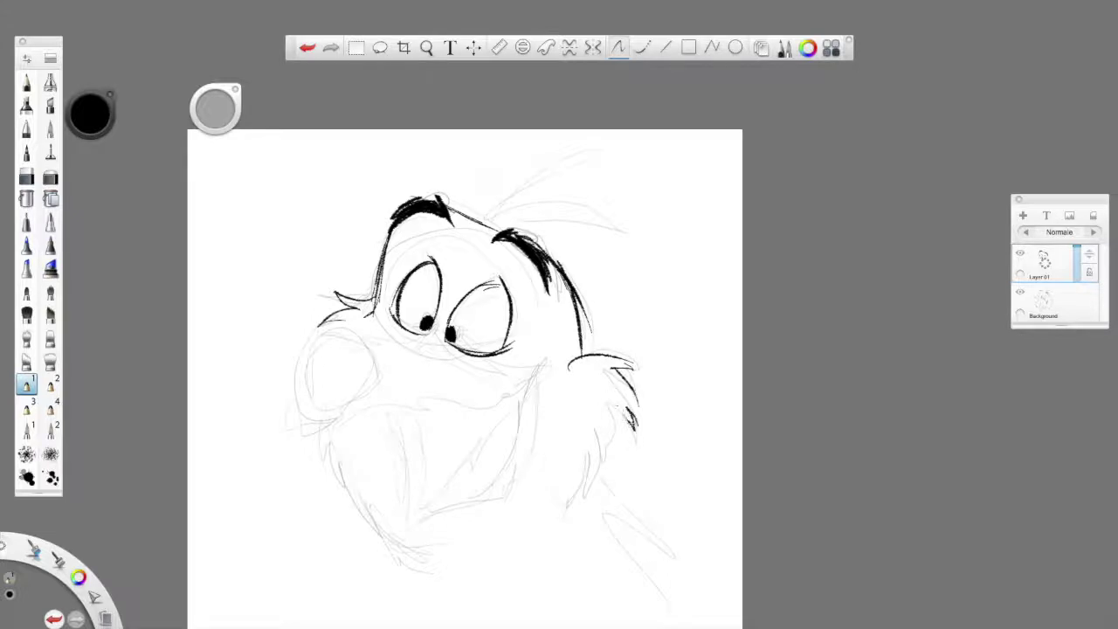
# - Ink the upper beak from between the eyes to the mouth corner, including its bulbous tip
pyautogui.moveTo(428, 331)
pyautogui.mouseDown()
pyautogui.moveTo(406, 344)
pyautogui.moveTo(426, 335)
pyautogui.moveTo(479, 371)
pyautogui.mouseUp()
pyautogui.moveTo(446, 336)
pyautogui.mouseDown()
pyautogui.moveTo(461, 358)
pyautogui.moveTo(559, 379)
pyautogui.mouseUp()
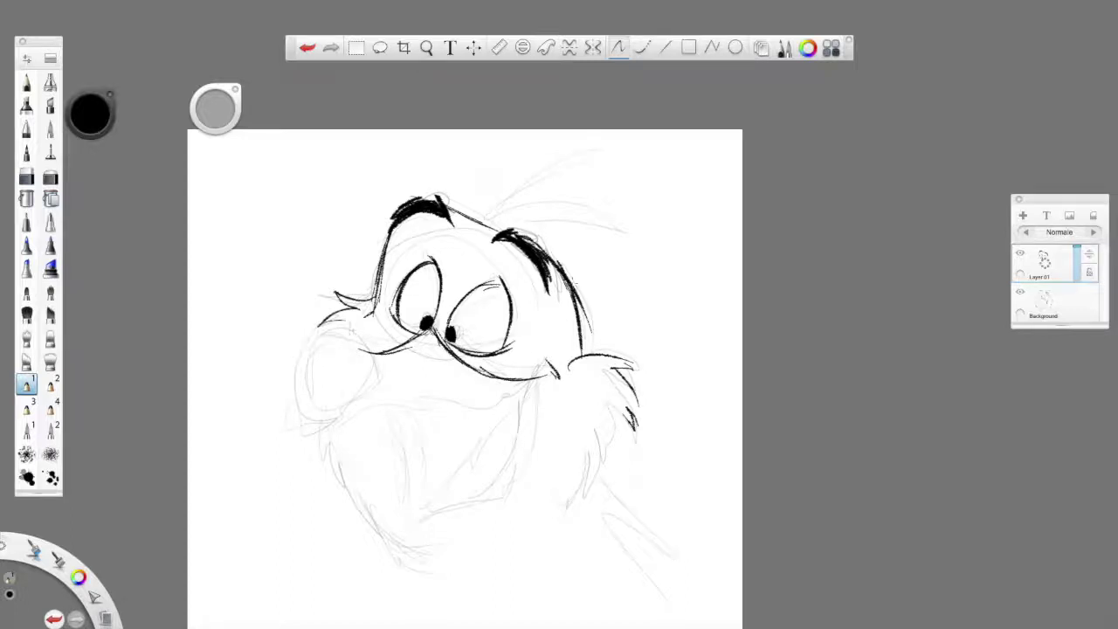
pyautogui.moveTo(362, 337); pyautogui.dragTo(288, 374)
pyautogui.moveTo(307, 330)
pyautogui.mouseDown()
pyautogui.moveTo(290, 411)
pyautogui.moveTo(360, 386)
pyautogui.moveTo(328, 419)
pyautogui.moveTo(557, 377)
pyautogui.mouseUp()
# - Ink four long crest feathers fanning out from the top of the head
pyautogui.moveTo(491, 226)
pyautogui.mouseDown()
pyautogui.moveTo(600, 147)
pyautogui.moveTo(489, 227)
pyautogui.moveTo(625, 208)
pyautogui.moveTo(634, 217)
pyautogui.moveTo(503, 225)
pyautogui.mouseUp()
pyautogui.moveTo(587, 206); pyautogui.dragTo(636, 221)
pyautogui.moveTo(480, 218)
pyautogui.mouseDown()
pyautogui.moveTo(477, 173)
pyautogui.moveTo(479, 224)
pyautogui.mouseUp()
pyautogui.moveTo(440, 157)
pyautogui.mouseDown()
pyautogui.moveTo(477, 219)
pyautogui.moveTo(405, 145)
pyautogui.mouseUp()
pyautogui.moveTo(405, 145); pyautogui.dragTo(476, 220)
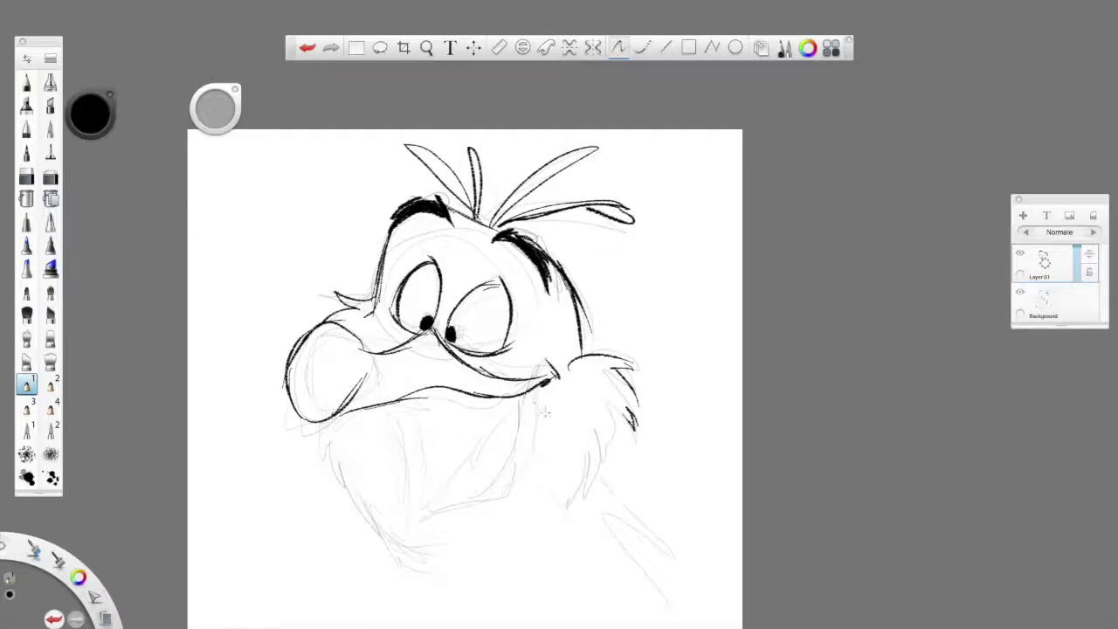
# - Ink the open lower beak with its inner rim, the mouth interior line and the tongue
pyautogui.moveTo(555, 374)
pyautogui.mouseDown()
pyautogui.moveTo(525, 453)
pyautogui.moveTo(494, 491)
pyautogui.mouseUp()
pyautogui.click(309, 45)
pyautogui.moveTo(552, 379)
pyautogui.mouseDown()
pyautogui.moveTo(514, 479)
pyautogui.moveTo(423, 514)
pyautogui.mouseUp()
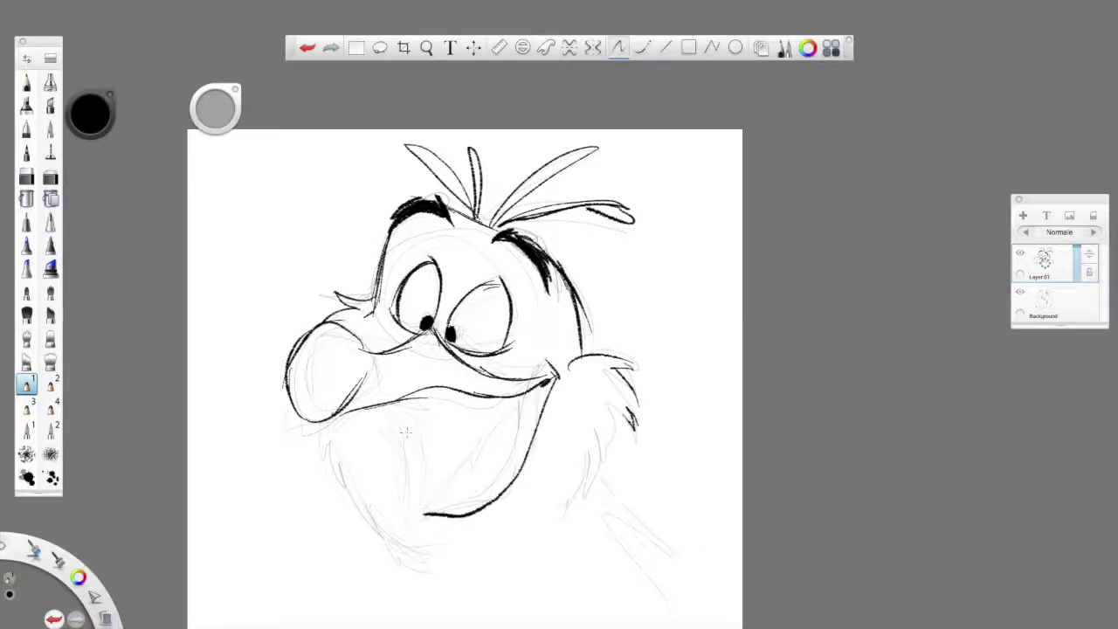
pyautogui.moveTo(386, 415); pyautogui.dragTo(425, 513)
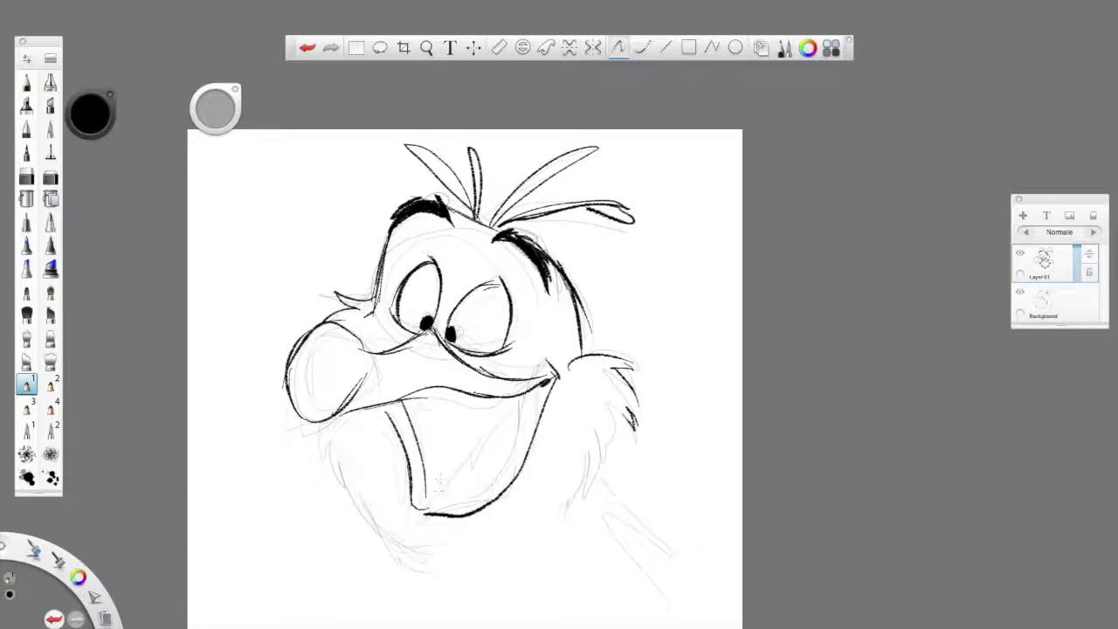
pyautogui.moveTo(528, 395); pyautogui.dragTo(428, 495)
pyautogui.moveTo(443, 390)
pyautogui.mouseDown()
pyautogui.moveTo(446, 419)
pyautogui.moveTo(489, 426)
pyautogui.moveTo(447, 437)
pyautogui.moveTo(461, 460)
pyautogui.mouseUp()
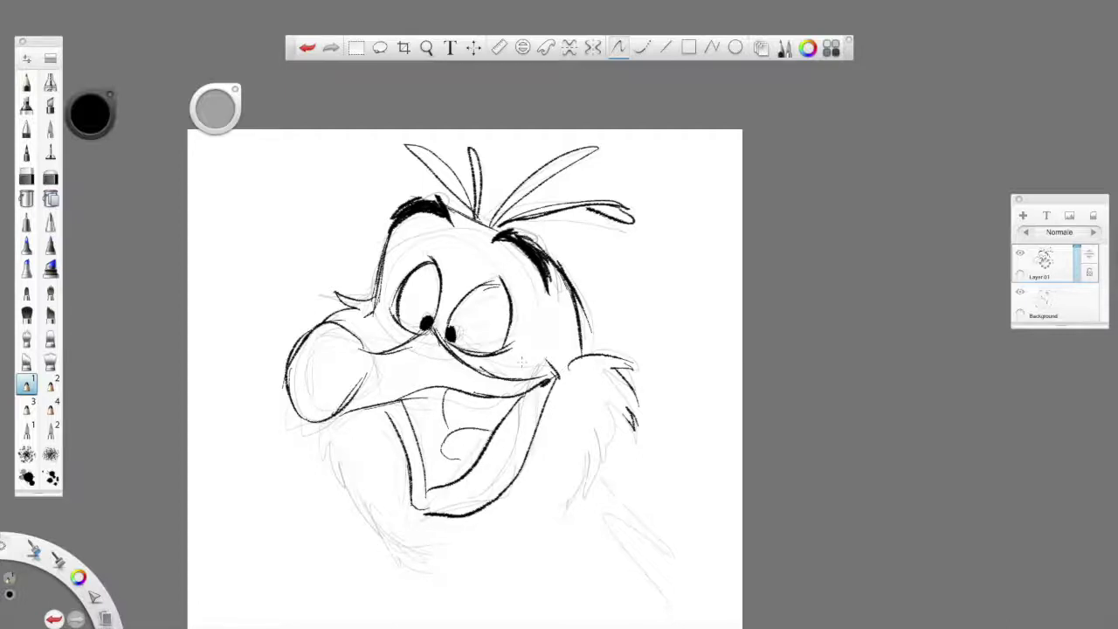
# - Ink the feathered chin contour below the beak and touch up the head's right side
pyautogui.moveTo(328, 433)
pyautogui.mouseDown()
pyautogui.moveTo(342, 478)
pyautogui.moveTo(424, 548)
pyautogui.mouseUp()
pyautogui.moveTo(358, 503); pyautogui.dragTo(398, 543)
pyautogui.moveTo(572, 349); pyautogui.dragTo(580, 318)
# - Erase the inked right head contour and the cheek feathers with the hard eraser
pyautogui.click(26, 198)
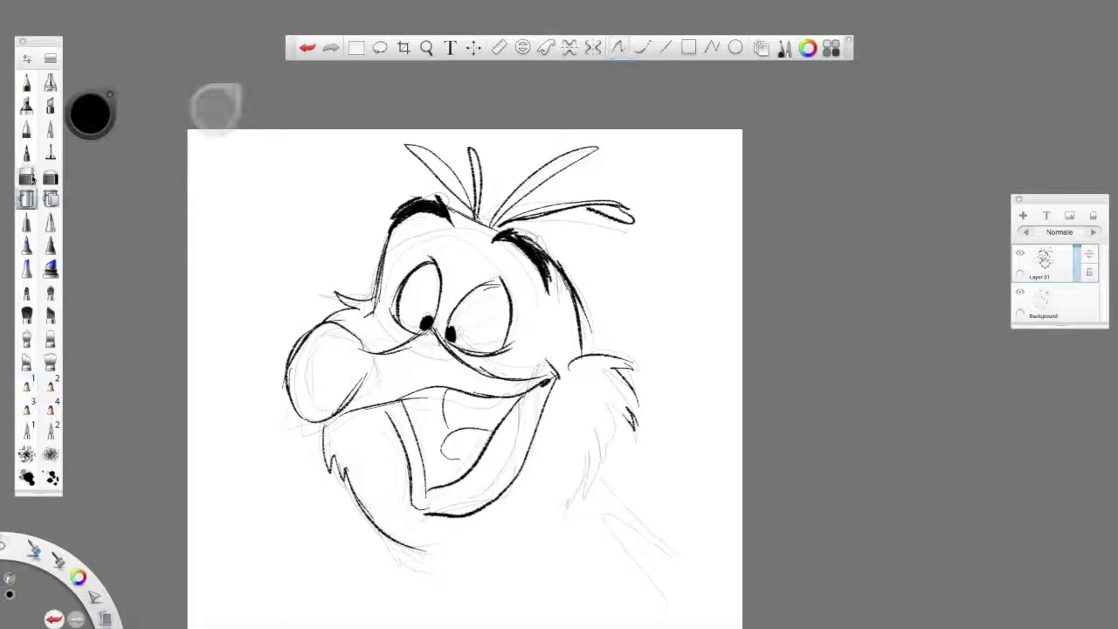
pyautogui.click(27, 176)
pyautogui.moveTo(579, 299)
pyautogui.mouseDown()
pyautogui.moveTo(581, 354)
pyautogui.moveTo(564, 266)
pyautogui.mouseUp()
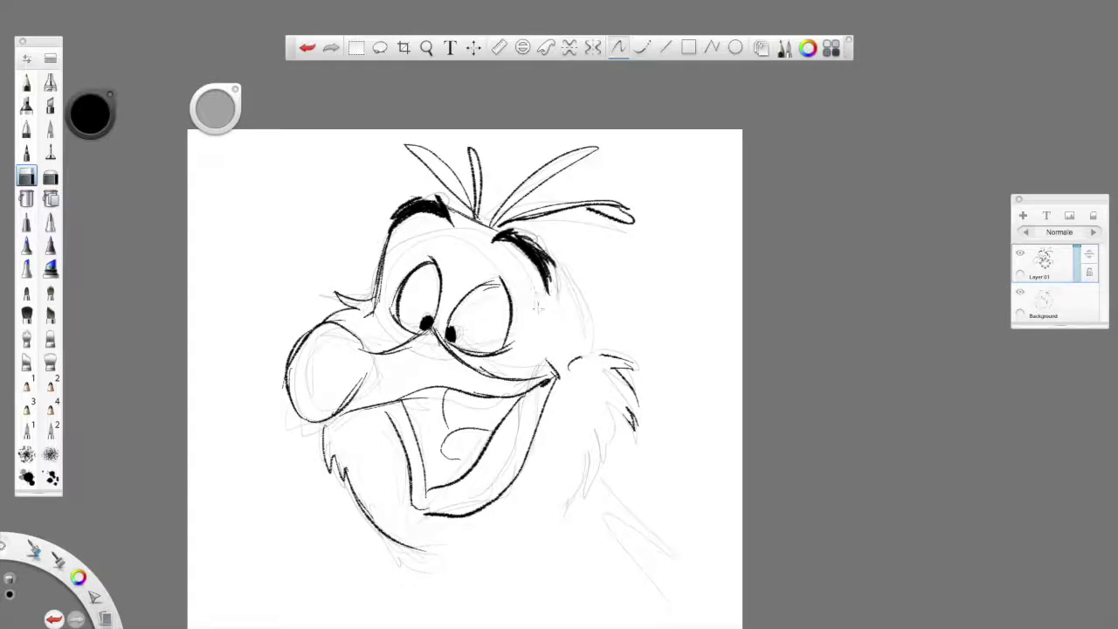
pyautogui.moveTo(571, 330); pyautogui.dragTo(630, 428)
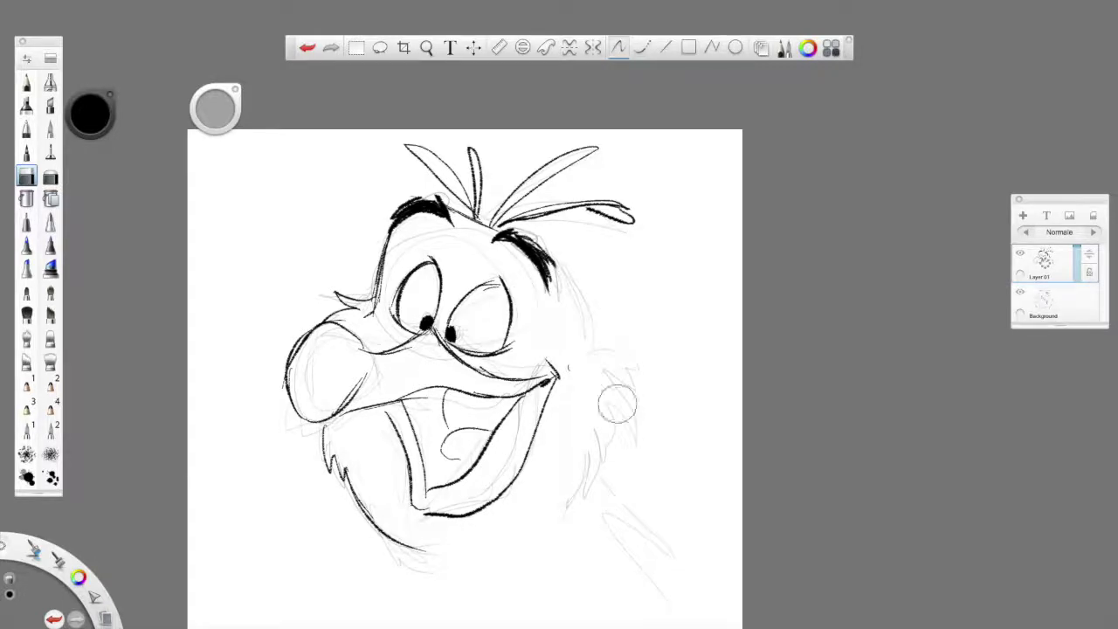
# - Redraw the right head contour as a fuller curve and ink jagged cheek feathers below it with brush 1
pyautogui.click(33, 381)
pyautogui.moveTo(522, 233); pyautogui.dragTo(580, 290)
pyautogui.moveTo(546, 248); pyautogui.dragTo(596, 332)
pyautogui.moveTo(568, 271)
pyautogui.mouseDown()
pyautogui.moveTo(645, 368)
pyautogui.moveTo(622, 367)
pyautogui.mouseUp()
pyautogui.moveTo(627, 386)
pyautogui.mouseDown()
pyautogui.moveTo(624, 447)
pyautogui.moveTo(611, 439)
pyautogui.moveTo(569, 499)
pyautogui.mouseUp()
pyautogui.moveTo(615, 421); pyautogui.dragTo(598, 485)
pyautogui.moveTo(611, 419); pyautogui.dragTo(606, 447)
# - Erase the stray stroke beneath the cheek feathers and ink the neck line running down from them
pyautogui.click(32, 173)
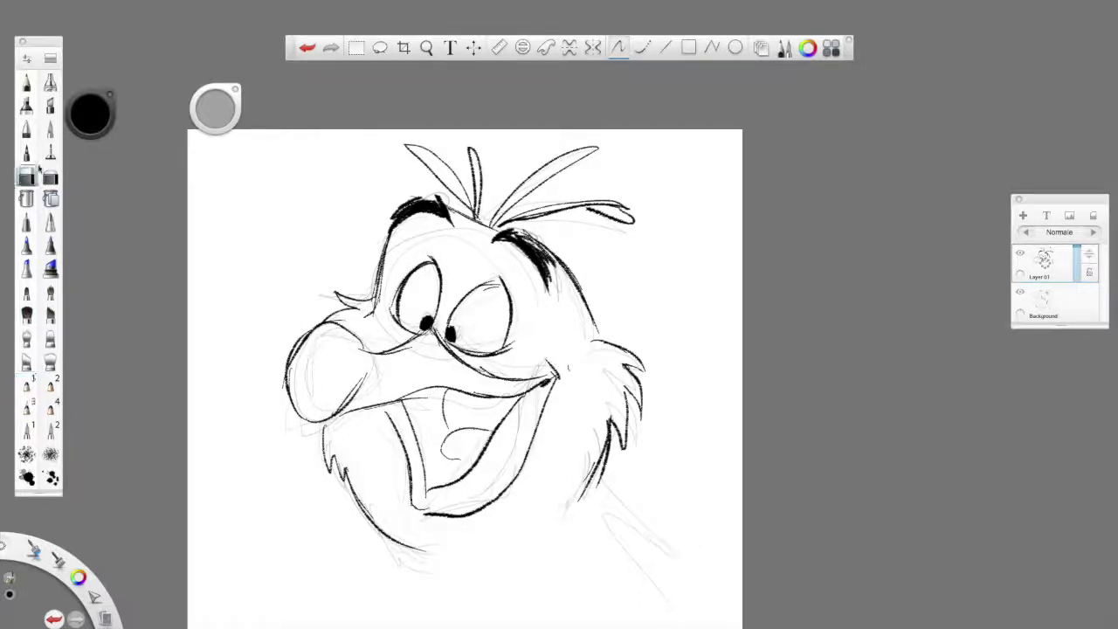
pyautogui.moveTo(561, 484)
pyautogui.mouseDown()
pyautogui.moveTo(574, 487)
pyautogui.moveTo(589, 431)
pyautogui.mouseUp()
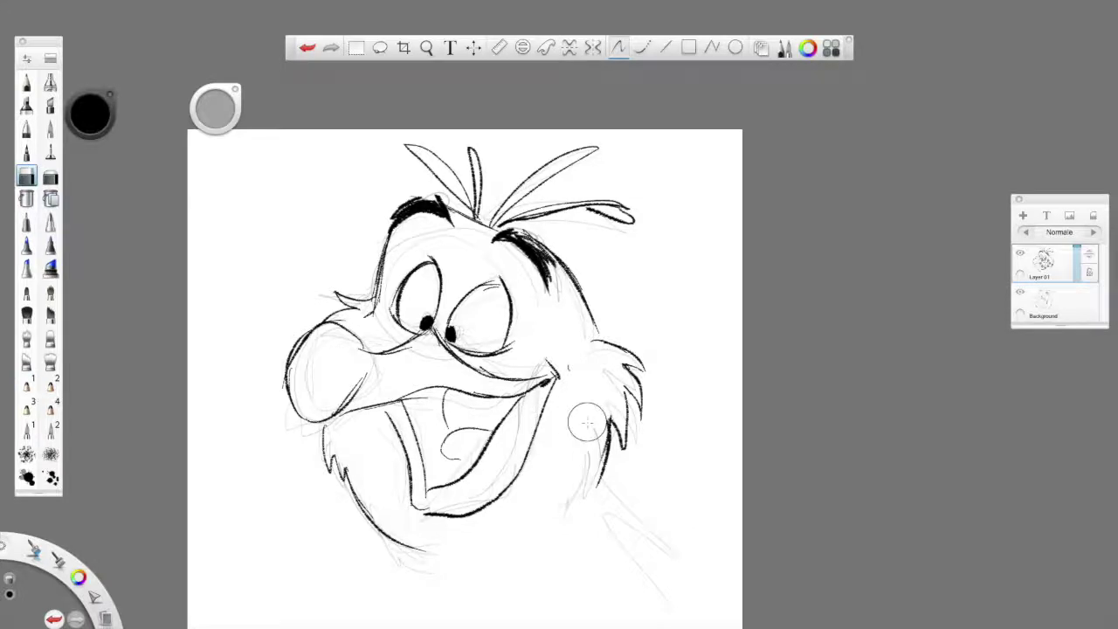
pyautogui.click(27, 384)
pyautogui.moveTo(602, 479); pyautogui.dragTo(688, 540)
# - Clean up the beak tip's lines and re-ink it as a closed, rounded bulb
pyautogui.scroll(-1, 465, 379)
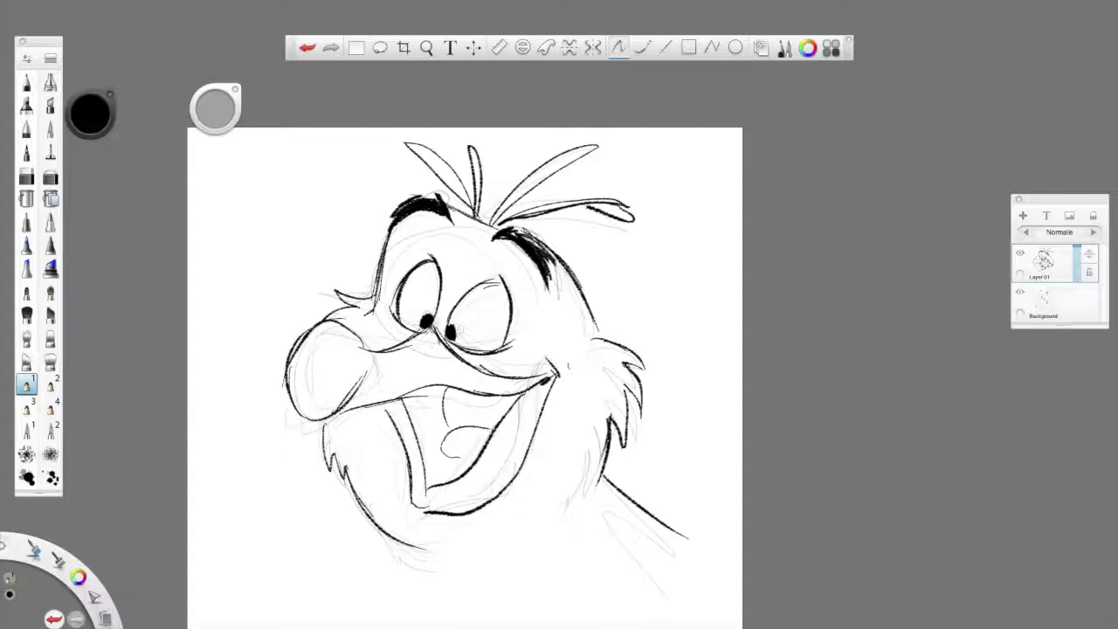
pyautogui.scroll(-2, 494, 431)
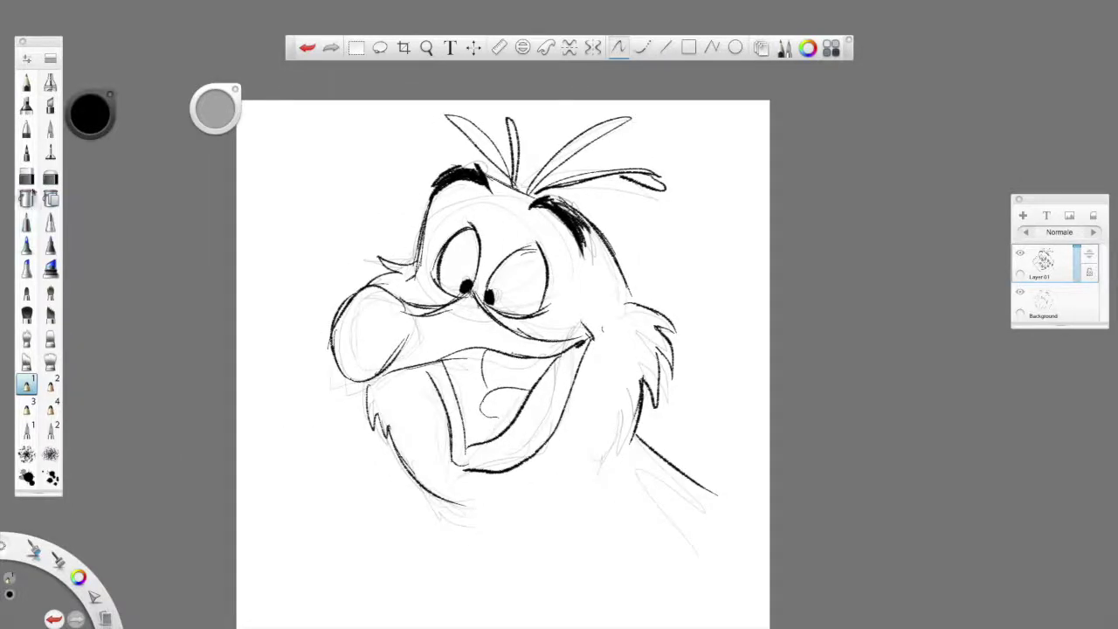
pyautogui.click(26, 177)
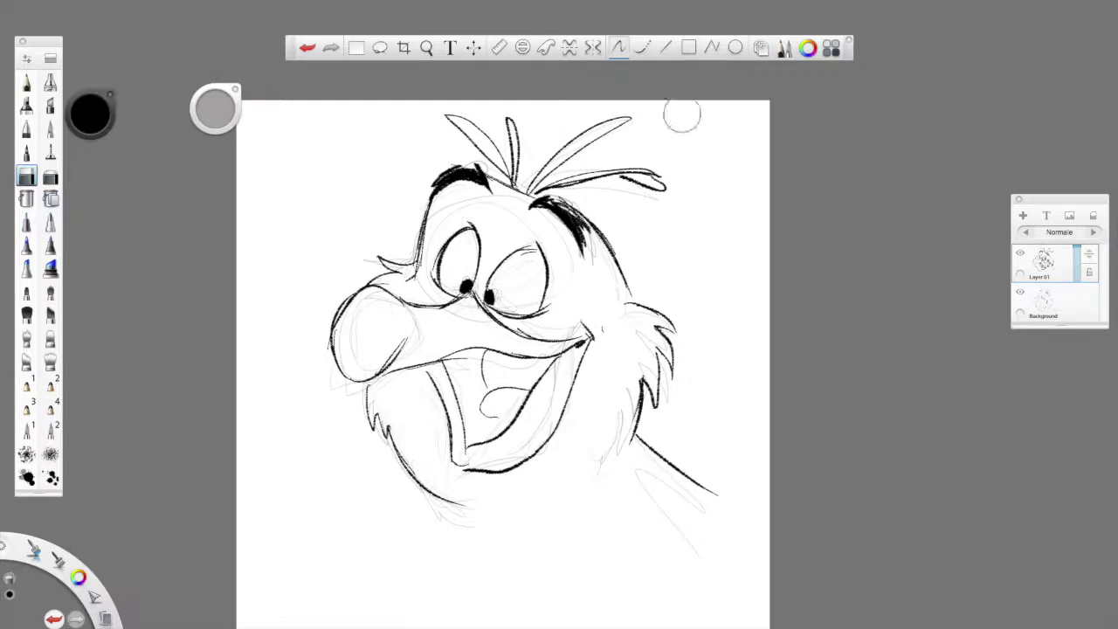
pyautogui.click(26, 384)
pyautogui.moveTo(407, 306)
pyautogui.mouseDown()
pyautogui.moveTo(412, 350)
pyautogui.moveTo(358, 391)
pyautogui.moveTo(332, 322)
pyautogui.moveTo(358, 288)
pyautogui.moveTo(412, 306)
pyautogui.mouseUp()
pyautogui.click(26, 178)
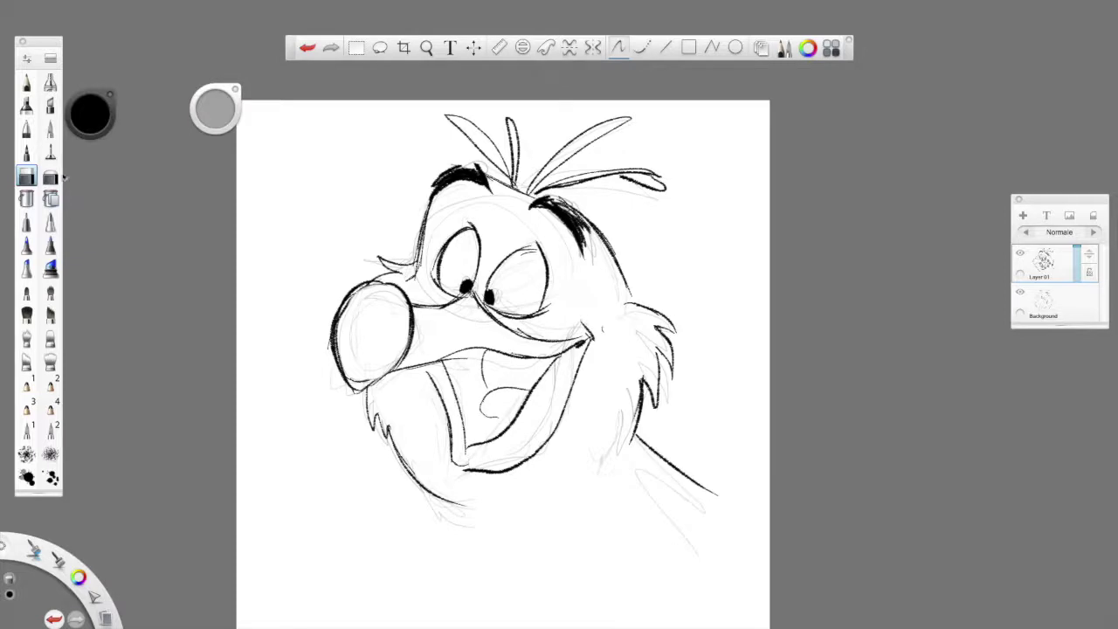
# - Ink the bridge line joining the beak tip and reinforce the upper edge of the mouth with brush 1
pyautogui.click(27, 385)
pyautogui.moveTo(400, 286); pyautogui.dragTo(457, 308)
pyautogui.moveTo(397, 370); pyautogui.dragTo(507, 355)
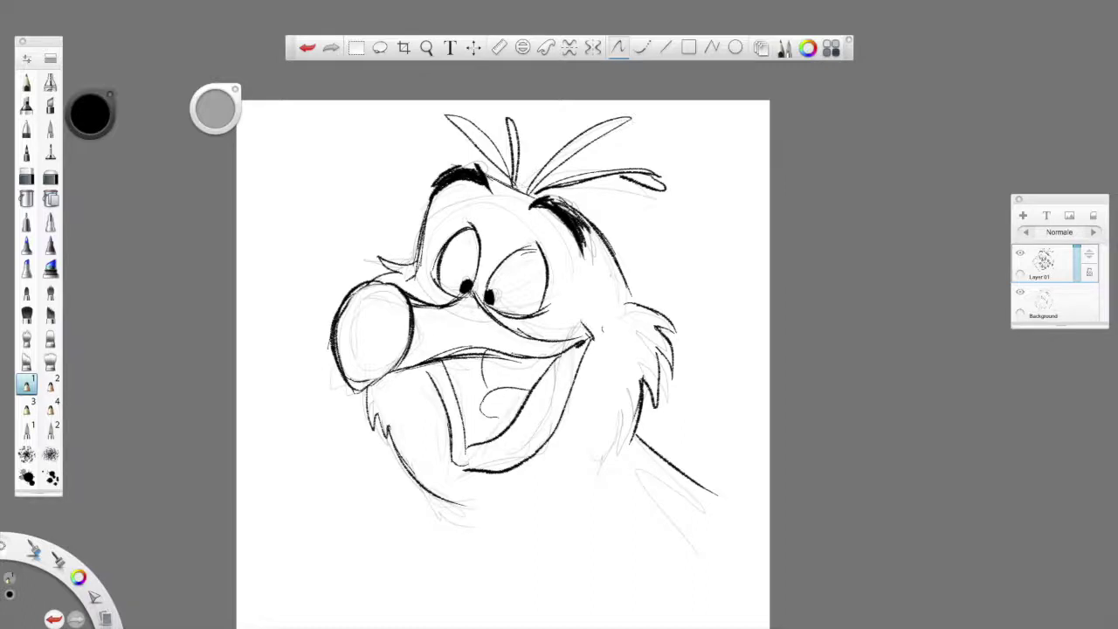
# - Mirror the canvas, then erase the upper mouth line and re-ink the beak line running beneath the eyes to the mouth corner
pyautogui.moveTo(34, 549); pyautogui.dragTo(40, 511)
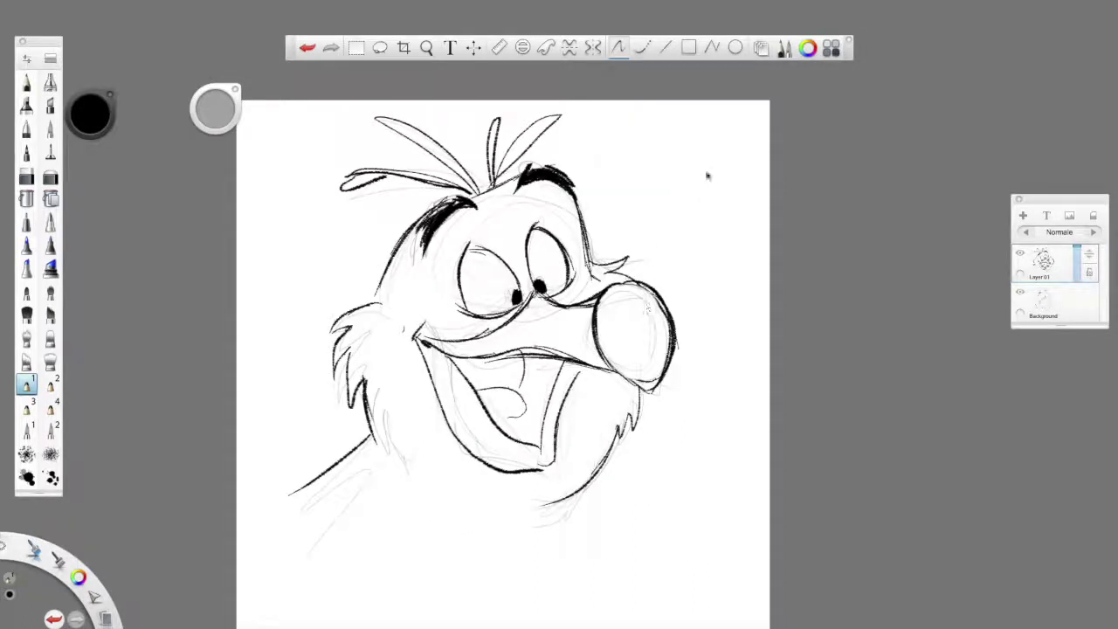
pyautogui.click(27, 176)
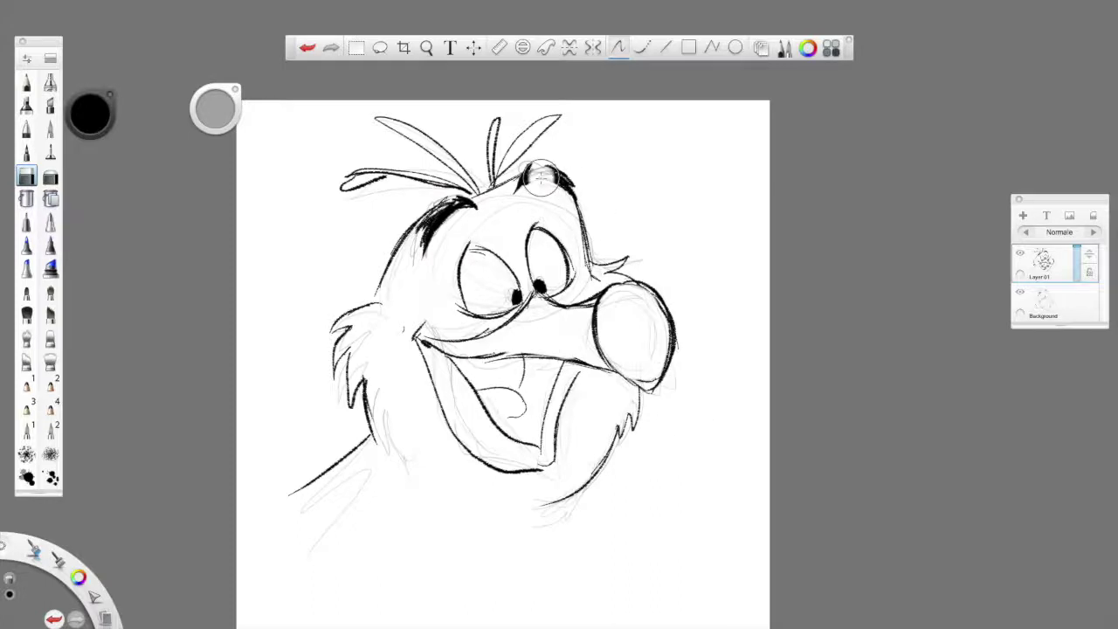
pyautogui.moveTo(215, 109); pyautogui.dragTo(200, 110)
pyautogui.moveTo(500, 355); pyautogui.dragTo(582, 363)
pyautogui.moveTo(530, 320)
pyautogui.mouseDown()
pyautogui.moveTo(471, 335)
pyautogui.moveTo(524, 309)
pyautogui.mouseUp()
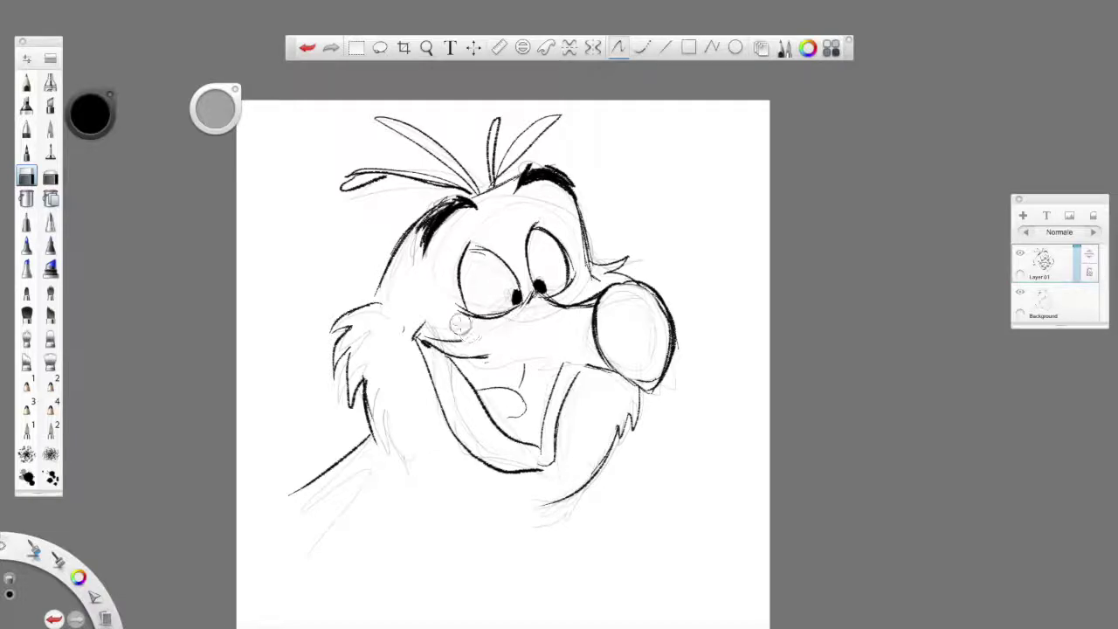
pyautogui.click(27, 383)
pyautogui.moveTo(417, 337)
pyautogui.mouseDown()
pyautogui.moveTo(475, 330)
pyautogui.moveTo(524, 304)
pyautogui.moveTo(479, 333)
pyautogui.mouseUp()
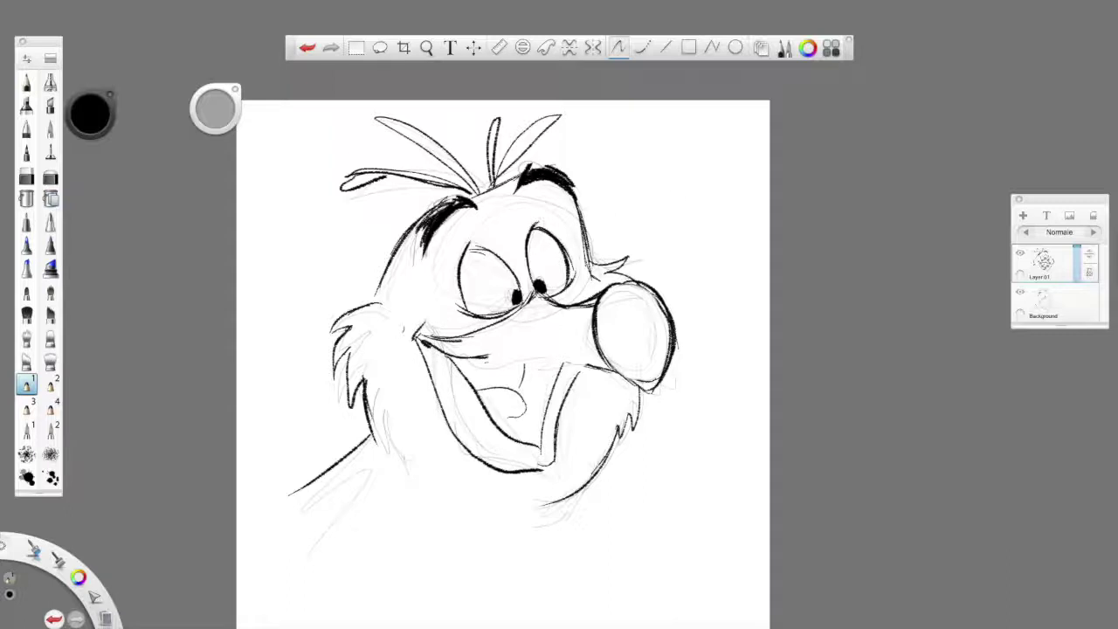
# - Erase the upper and outer contour of the beak tip and flip the canvas back
pyautogui.press('e')
pyautogui.moveTo(566, 314); pyautogui.dragTo(595, 307)
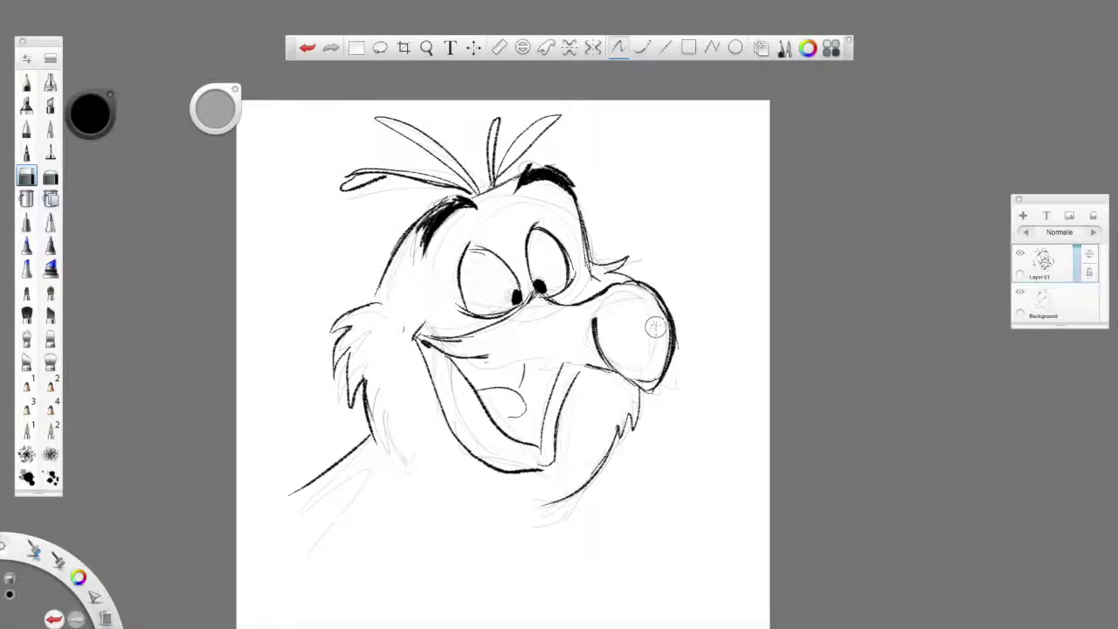
pyautogui.moveTo(622, 304)
pyautogui.mouseDown()
pyautogui.moveTo(653, 293)
pyautogui.moveTo(667, 360)
pyautogui.mouseUp()
pyautogui.moveTo(35, 549); pyautogui.dragTo(34, 505)
# - Re-ink the beak tip as a wider, rounder bulb with brush 1 and erase its old rear edge
pyautogui.click(28, 378)
pyautogui.click(27, 381)
pyautogui.moveTo(400, 281); pyautogui.dragTo(412, 347)
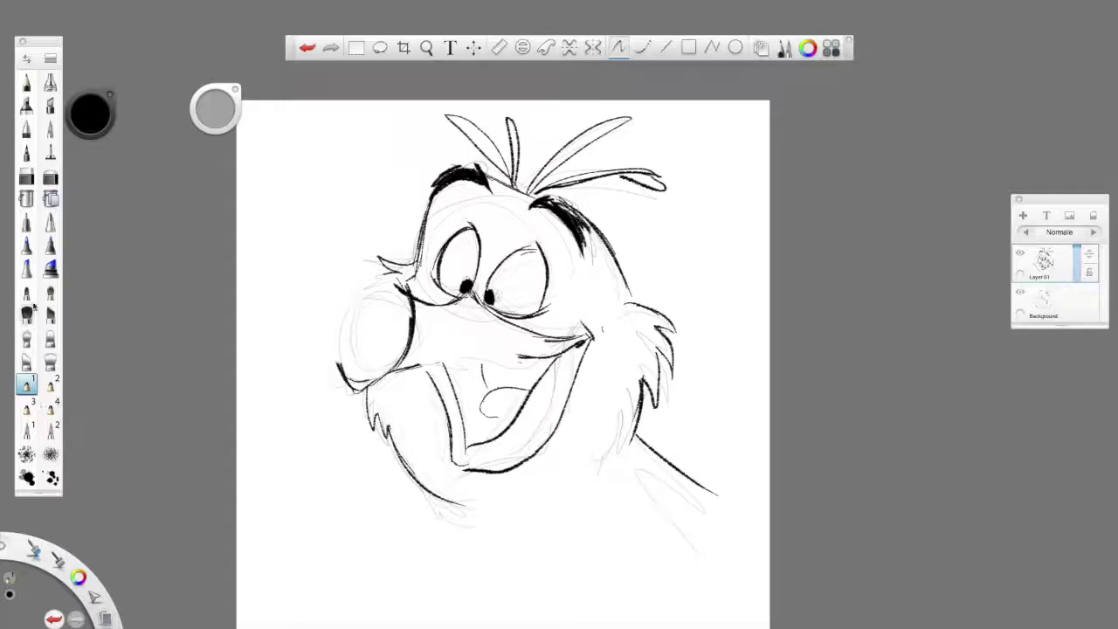
pyautogui.click(26, 177)
pyautogui.moveTo(390, 293); pyautogui.dragTo(401, 292)
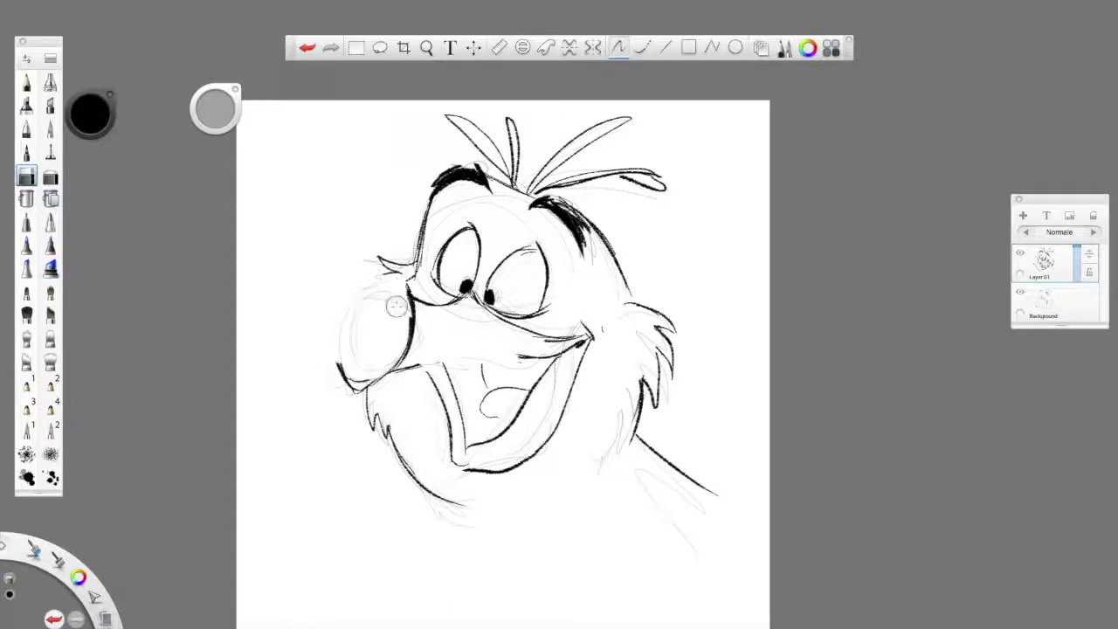
pyautogui.click(26, 381)
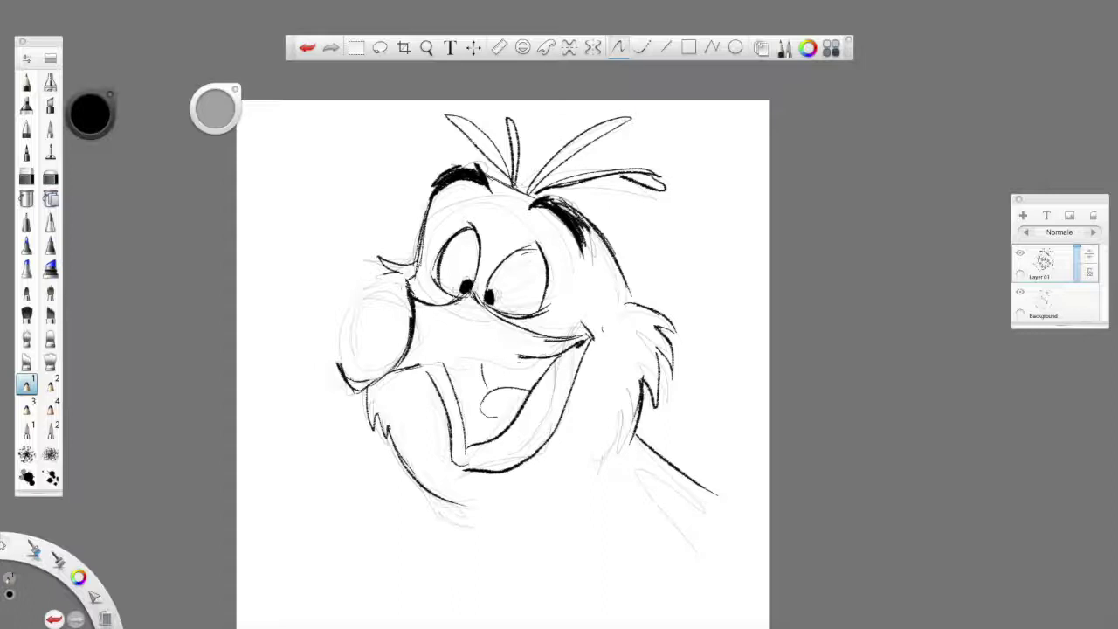
pyautogui.moveTo(406, 277)
pyautogui.mouseDown()
pyautogui.moveTo(349, 295)
pyautogui.moveTo(332, 332)
pyautogui.mouseUp()
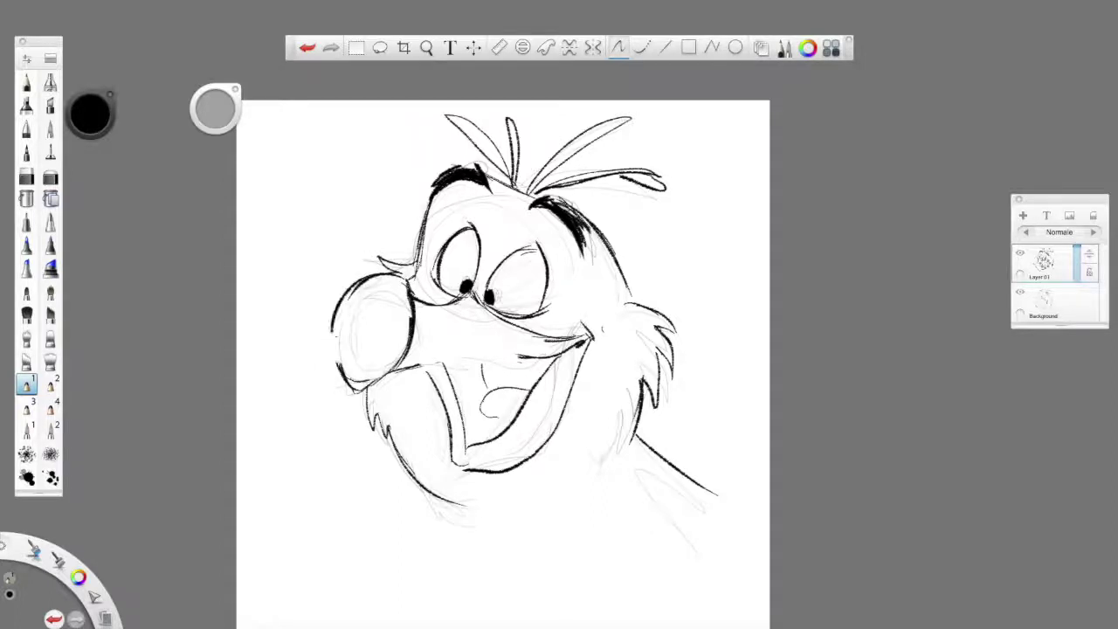
pyautogui.moveTo(407, 277)
pyautogui.mouseDown()
pyautogui.moveTo(421, 358)
pyautogui.moveTo(398, 374)
pyautogui.mouseUp()
pyautogui.click(31, 177)
pyautogui.moveTo(384, 308)
pyautogui.mouseDown()
pyautogui.moveTo(392, 332)
pyautogui.moveTo(410, 292)
pyautogui.moveTo(399, 360)
pyautogui.mouseUp()
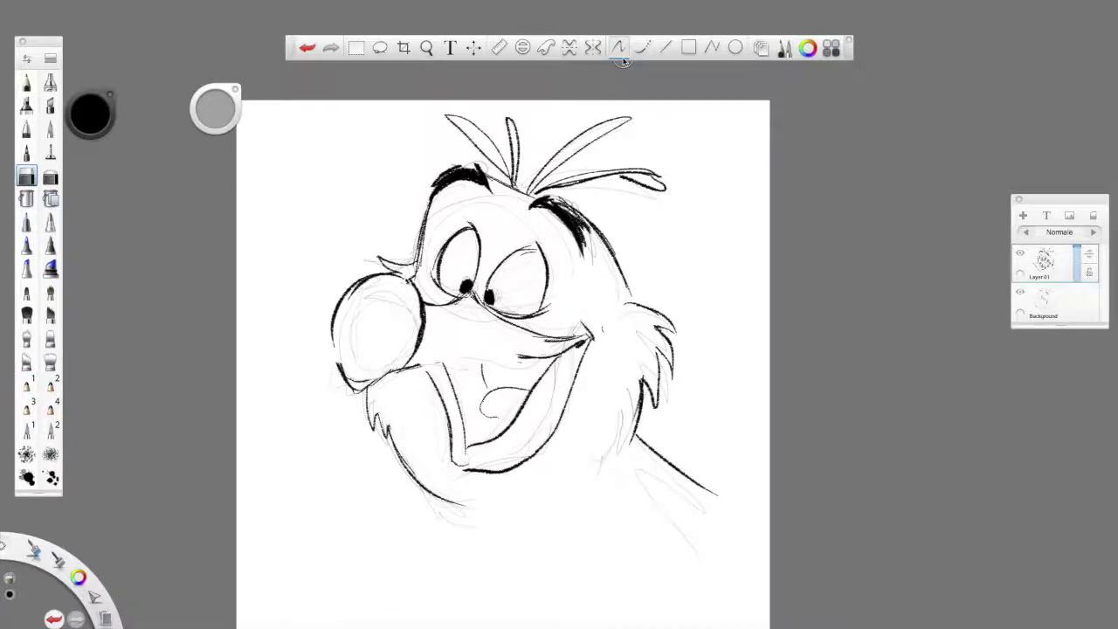
pyautogui.click(26, 384)
pyautogui.moveTo(354, 288)
pyautogui.mouseDown()
pyautogui.moveTo(348, 388)
pyautogui.moveTo(418, 351)
pyautogui.mouseUp()
# - Ink the upper edge of the mouth, plus the front neck line and a short curve under the chin
pyautogui.moveTo(356, 389)
pyautogui.mouseDown()
pyautogui.moveTo(416, 349)
pyautogui.moveTo(526, 353)
pyautogui.mouseUp()
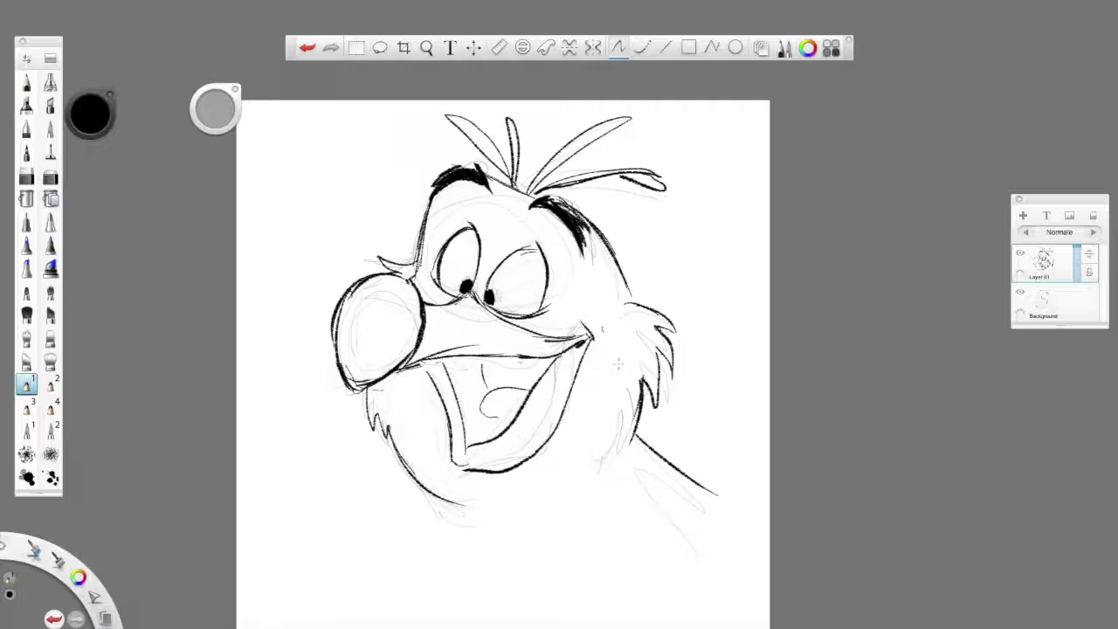
pyautogui.moveTo(439, 507); pyautogui.dragTo(460, 574)
pyautogui.moveTo(493, 510); pyautogui.dragTo(553, 491)
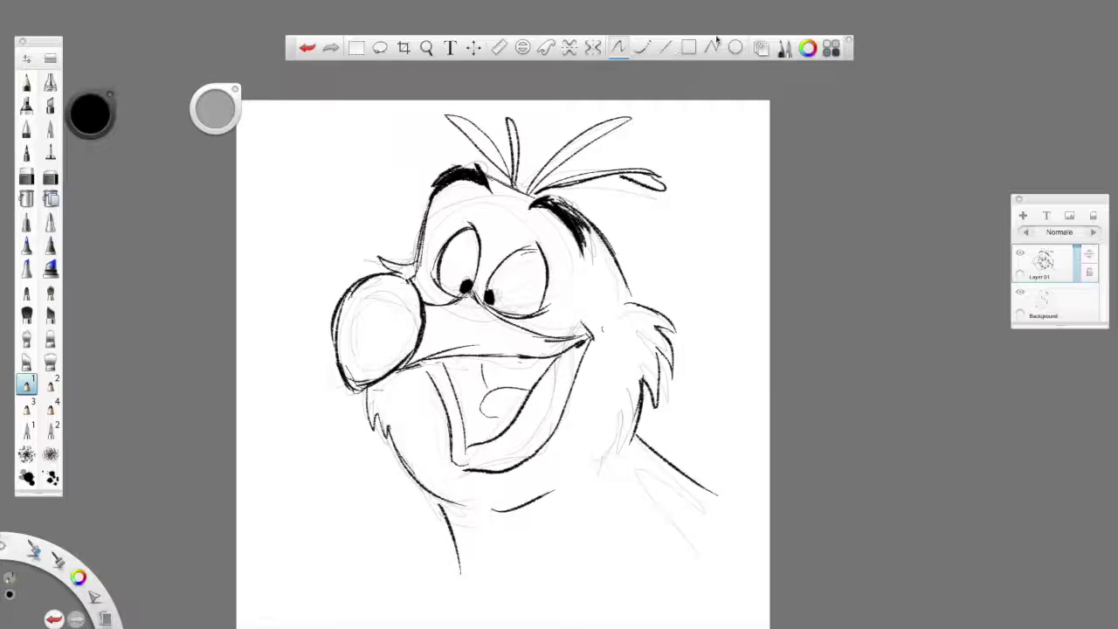
# - Add a new layer and hatch the inside of the mouth around the tongue with the pencil
pyautogui.click(1022, 215)
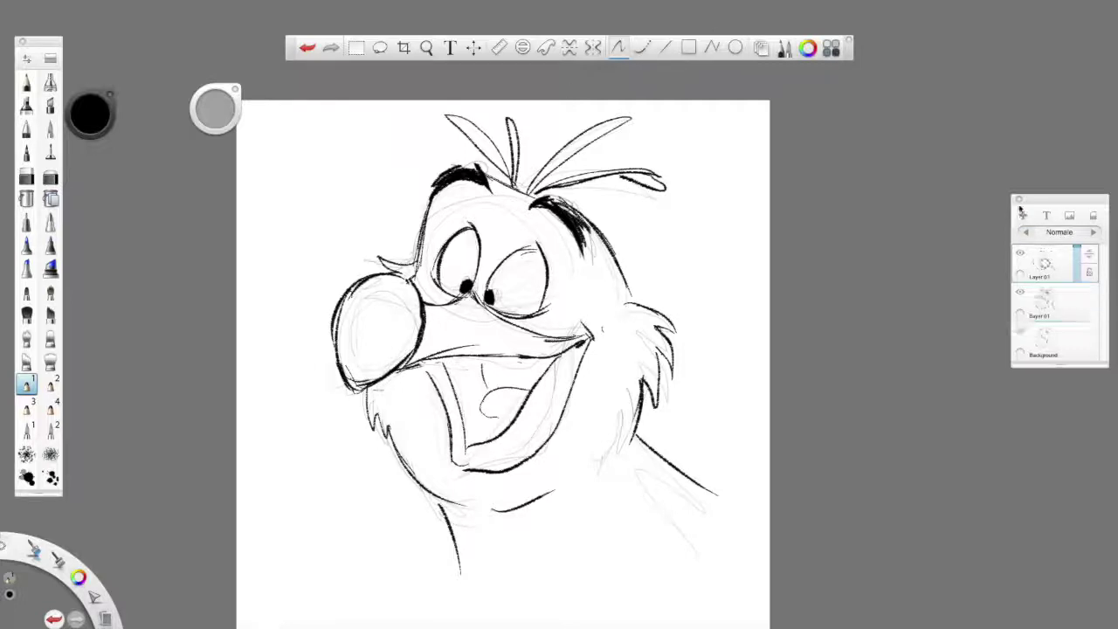
pyautogui.click(28, 82)
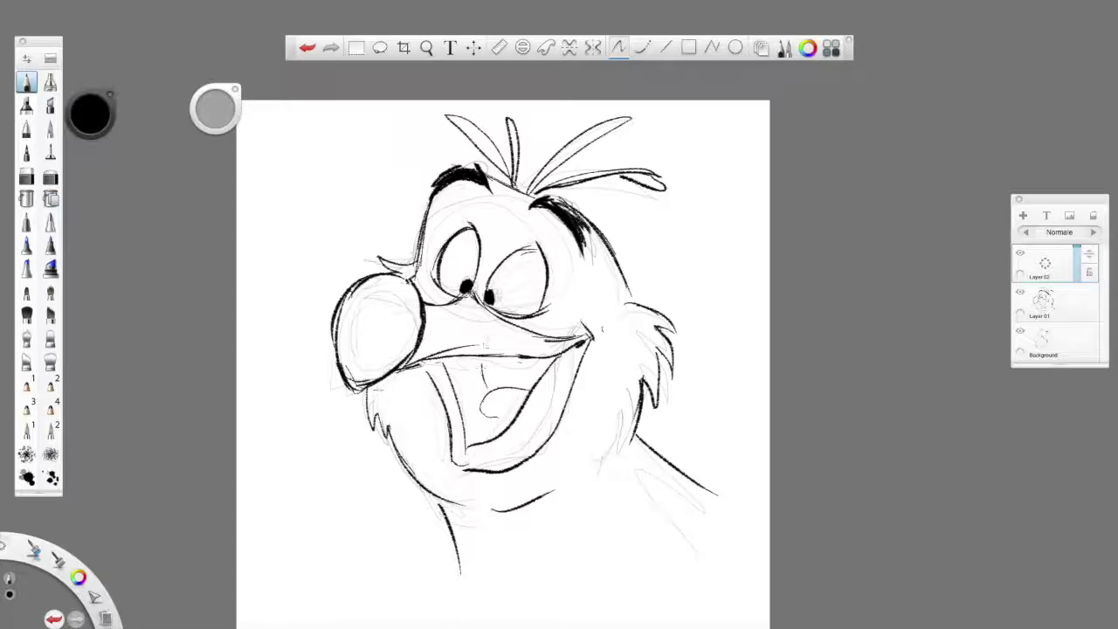
pyautogui.moveTo(495, 358)
pyautogui.mouseDown()
pyautogui.moveTo(489, 390)
pyautogui.moveTo(536, 393)
pyautogui.moveTo(557, 365)
pyautogui.mouseUp()
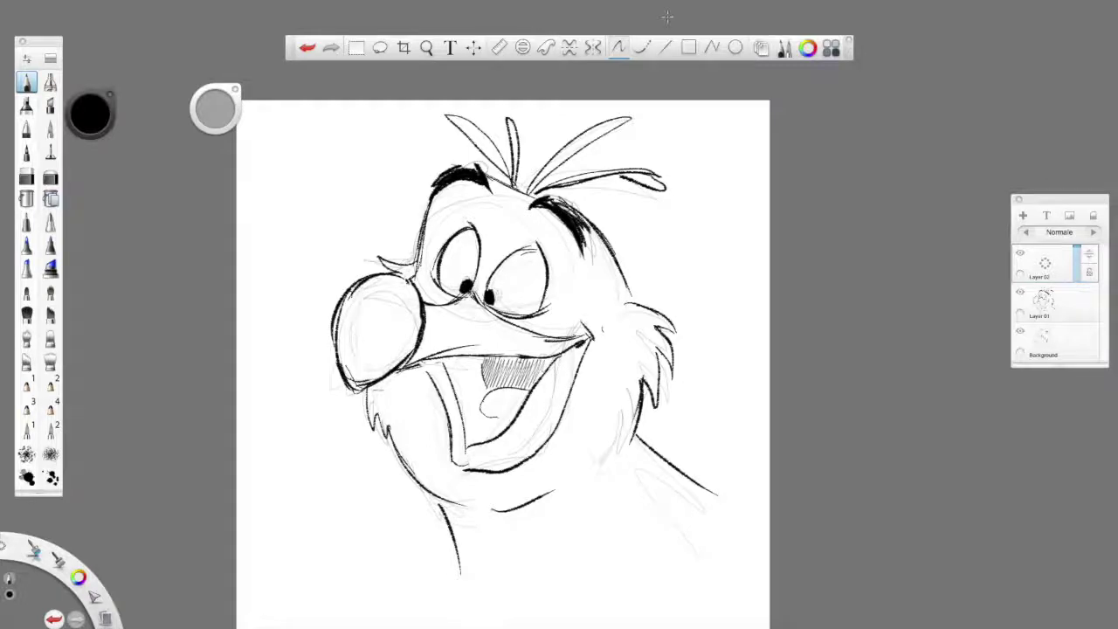
pyautogui.moveTo(444, 358); pyautogui.dragTo(448, 372)
pyautogui.moveTo(453, 358); pyautogui.dragTo(458, 389)
pyautogui.moveTo(459, 358); pyautogui.dragTo(466, 394)
pyautogui.moveTo(468, 364); pyautogui.dragTo(470, 401)
pyautogui.moveTo(472, 366); pyautogui.dragTo(472, 426)
pyautogui.moveTo(476, 379)
pyautogui.mouseDown()
pyautogui.moveTo(482, 439)
pyautogui.moveTo(470, 440)
pyautogui.moveTo(482, 442)
pyautogui.mouseUp()
pyautogui.moveTo(487, 429); pyautogui.dragTo(497, 442)
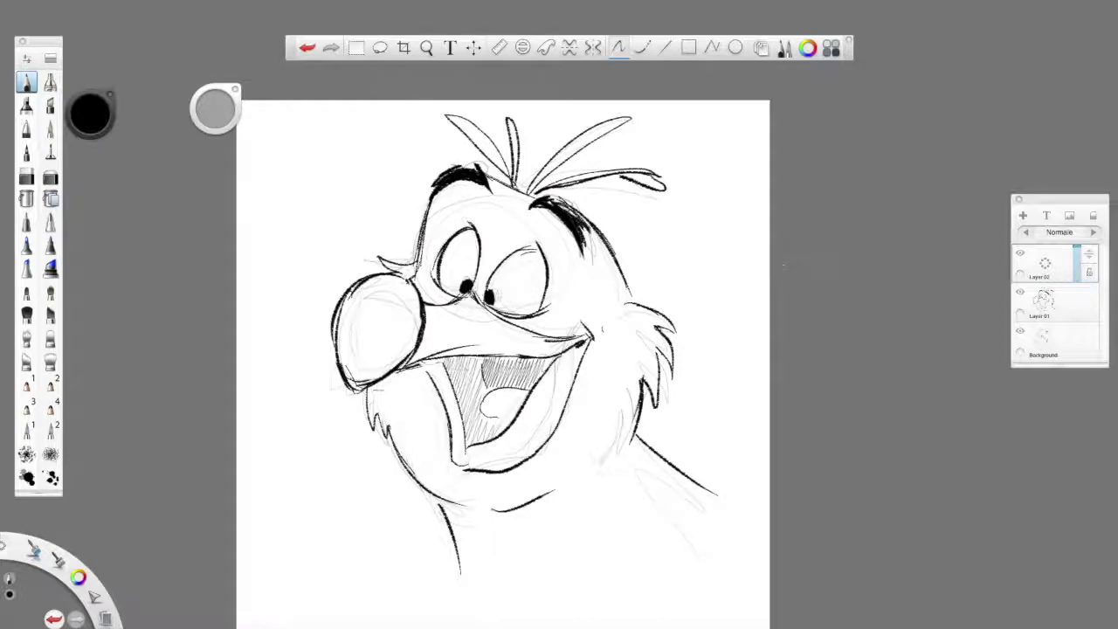
# - On Layer 01, erase the beak tip's outer contour and re-ink it as a slightly slimmer curve with brush 1
pyautogui.click(26, 177)
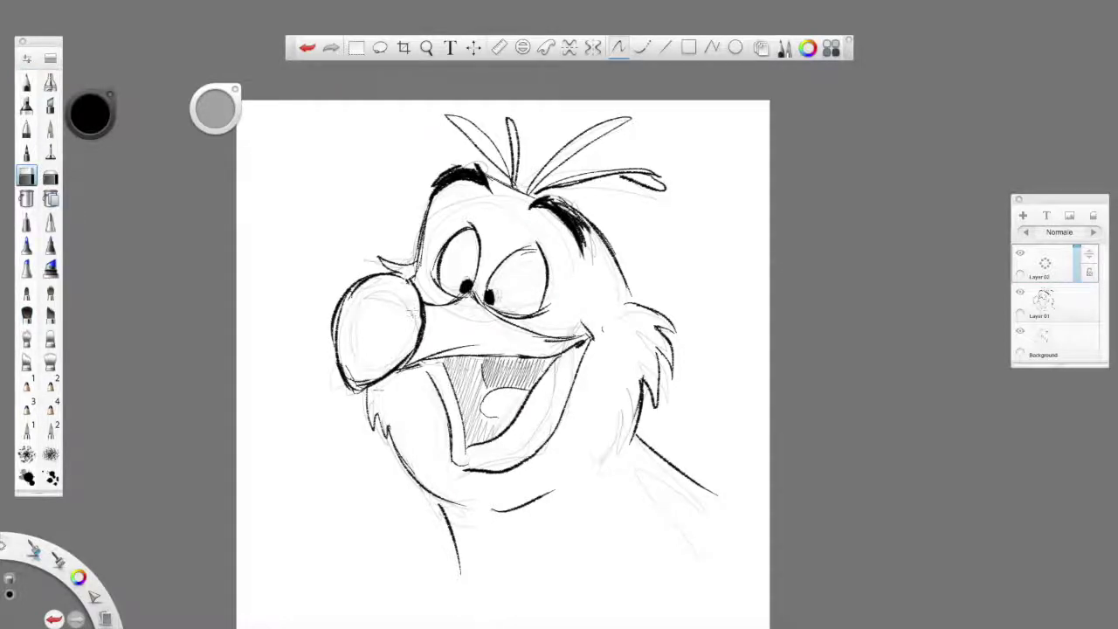
pyautogui.click(1052, 299)
pyautogui.moveTo(401, 330)
pyautogui.mouseDown()
pyautogui.moveTo(408, 320)
pyautogui.moveTo(399, 348)
pyautogui.mouseUp()
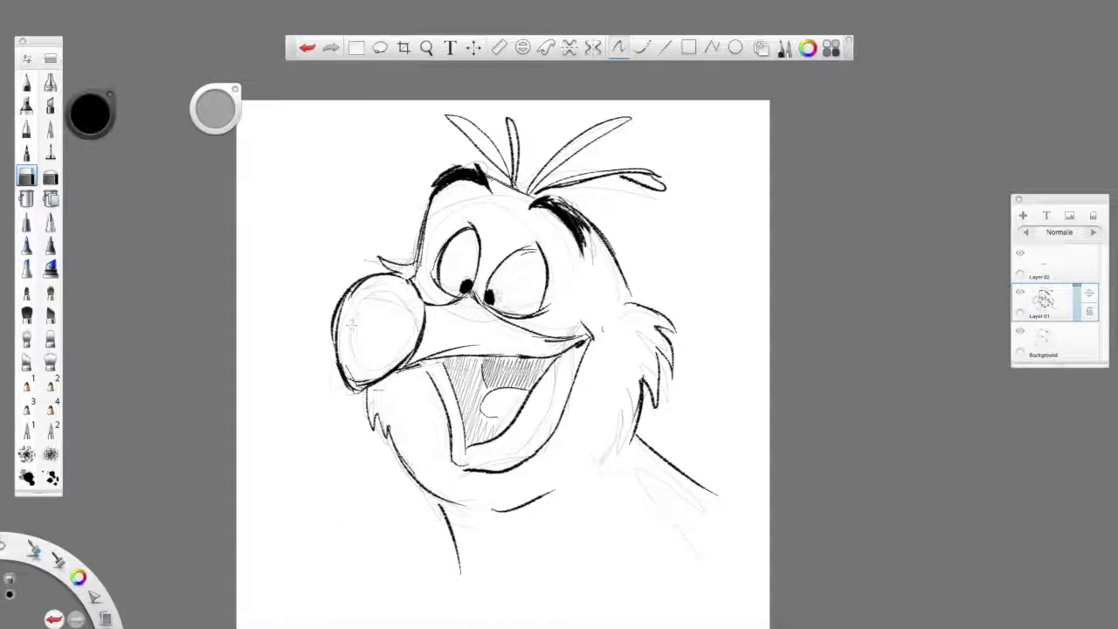
pyautogui.moveTo(407, 270); pyautogui.dragTo(414, 279)
pyautogui.scroll(-1, 418, 273)
pyautogui.scroll(-1, 403, 284)
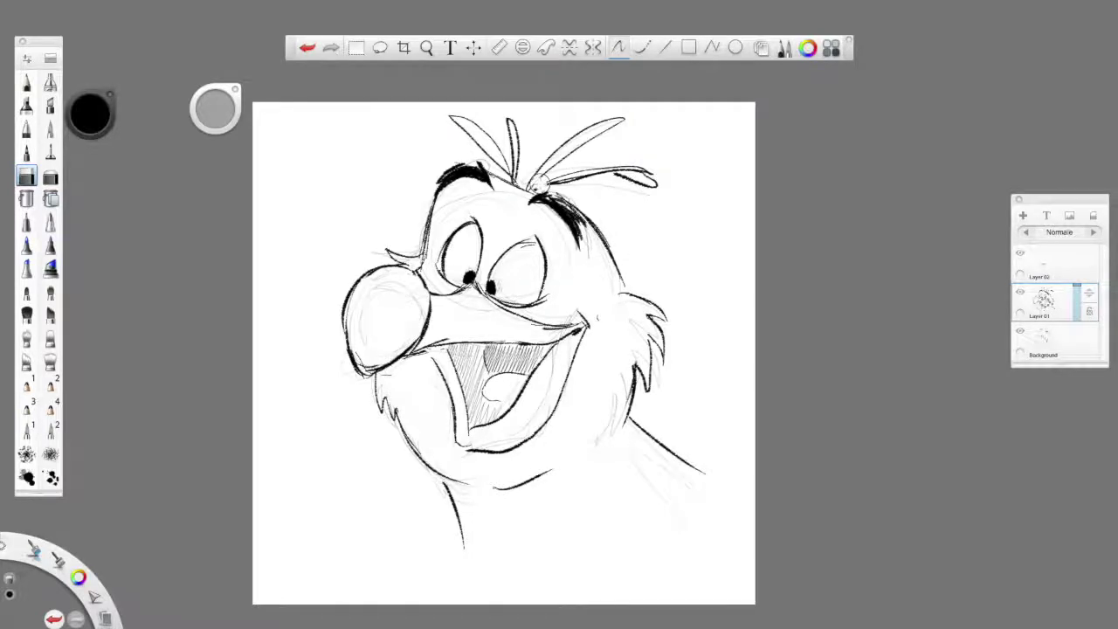
pyautogui.moveTo(379, 272); pyautogui.dragTo(359, 274)
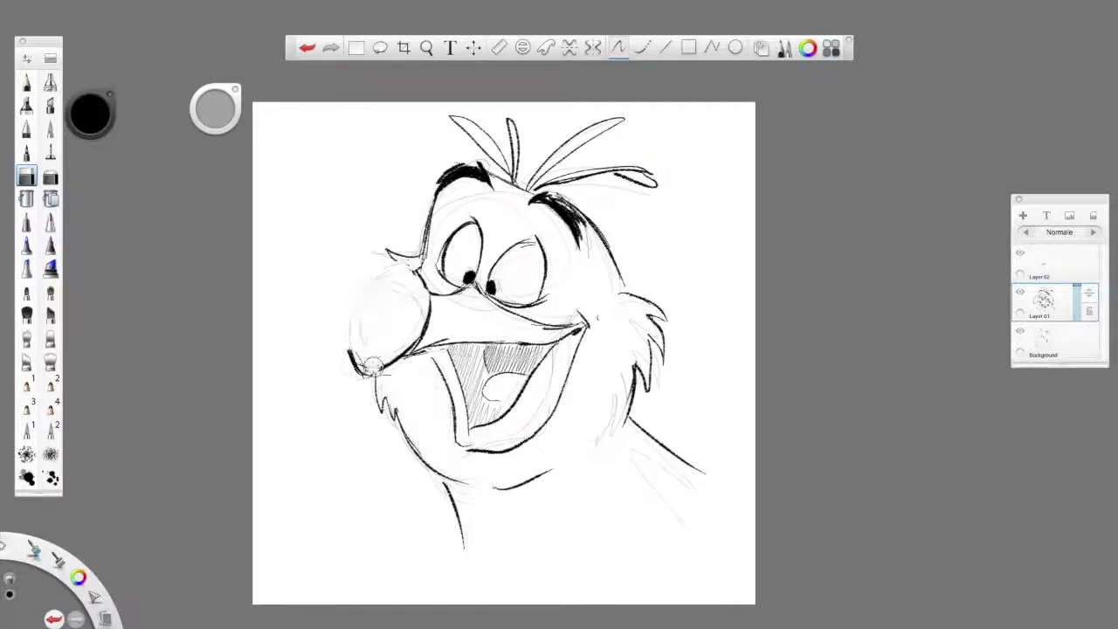
pyautogui.click(27, 384)
pyautogui.moveTo(413, 273)
pyautogui.mouseDown()
pyautogui.moveTo(372, 290)
pyautogui.moveTo(349, 336)
pyautogui.mouseUp()
pyautogui.moveTo(379, 278)
pyautogui.mouseDown()
pyautogui.moveTo(349, 347)
pyautogui.moveTo(356, 358)
pyautogui.mouseUp()
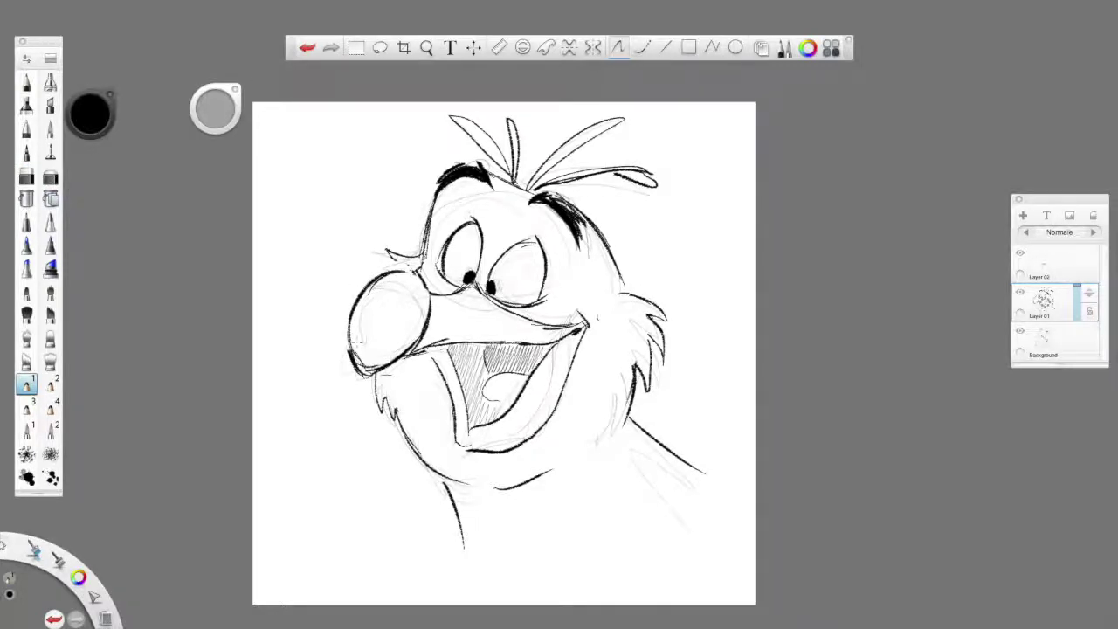
# - Shade the whole beak tip with diagonal pencil hatching
pyautogui.click(26, 177)
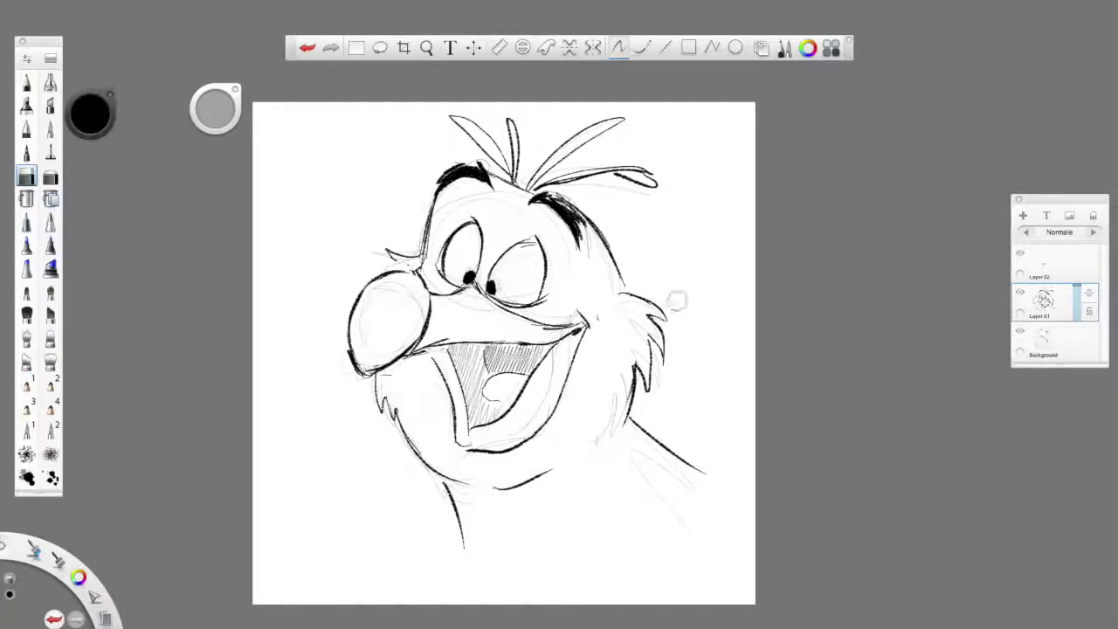
pyautogui.click(26, 81)
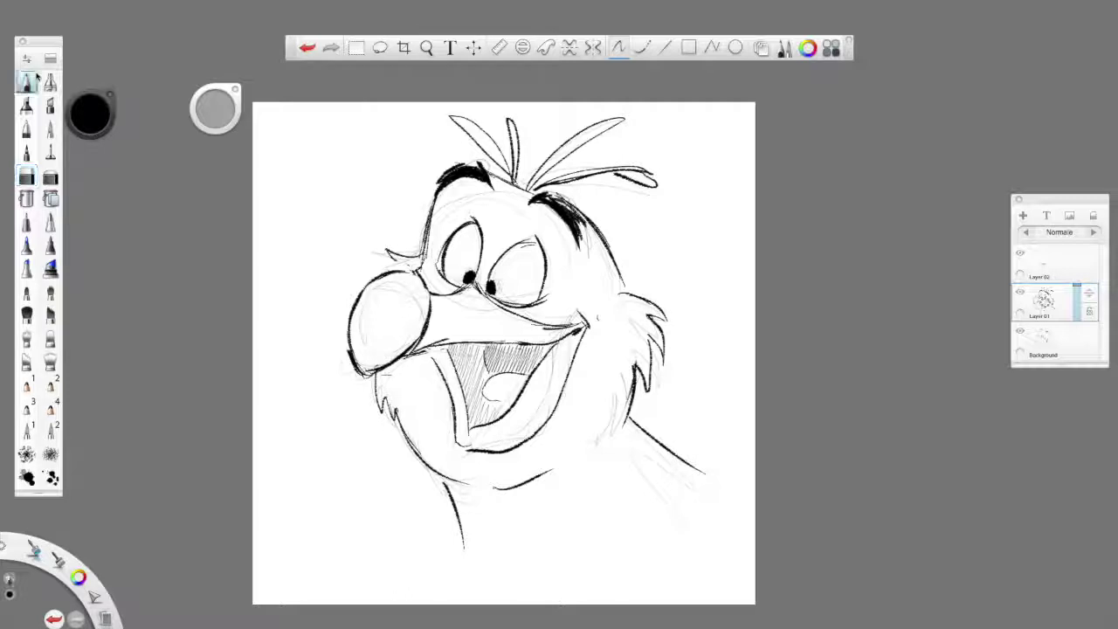
pyautogui.moveTo(392, 275); pyautogui.dragTo(365, 303)
pyautogui.moveTo(396, 271); pyautogui.dragTo(354, 312)
pyautogui.moveTo(404, 275); pyautogui.dragTo(352, 321)
pyautogui.moveTo(411, 276); pyautogui.dragTo(353, 334)
pyautogui.moveTo(418, 284)
pyautogui.mouseDown()
pyautogui.moveTo(354, 341)
pyautogui.moveTo(424, 290)
pyautogui.moveTo(358, 372)
pyautogui.moveTo(426, 313)
pyautogui.moveTo(384, 360)
pyautogui.mouseUp()
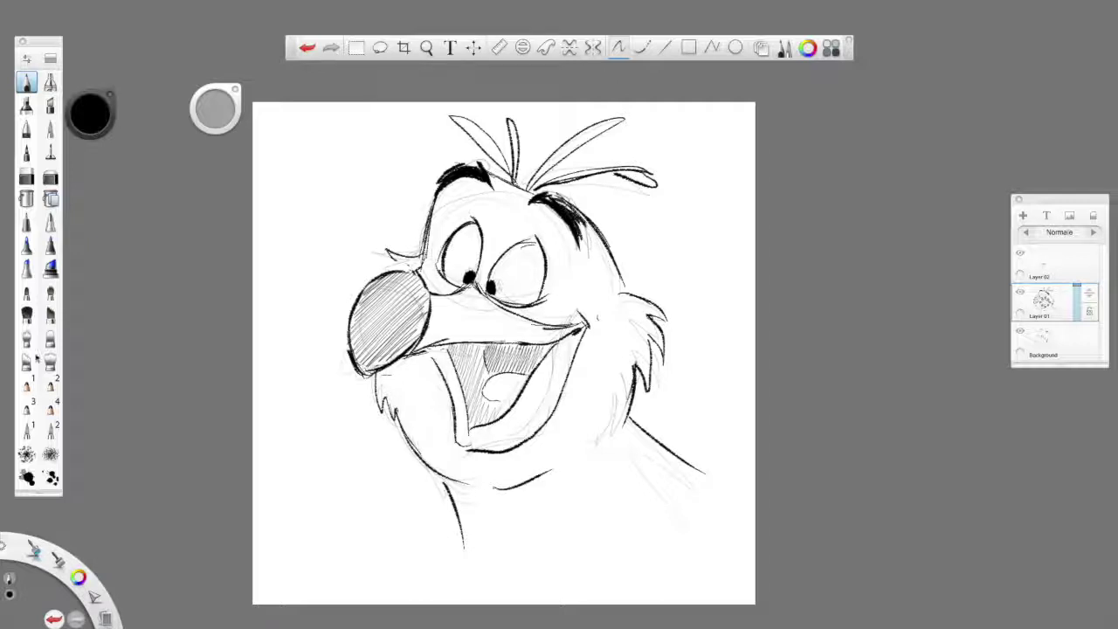
# - Ink a short feather beside the right eyebrow and a longer back neck line with a pointed tuft, erasing the old neck line
pyautogui.click(26, 385)
pyautogui.moveTo(575, 206); pyautogui.dragTo(629, 200)
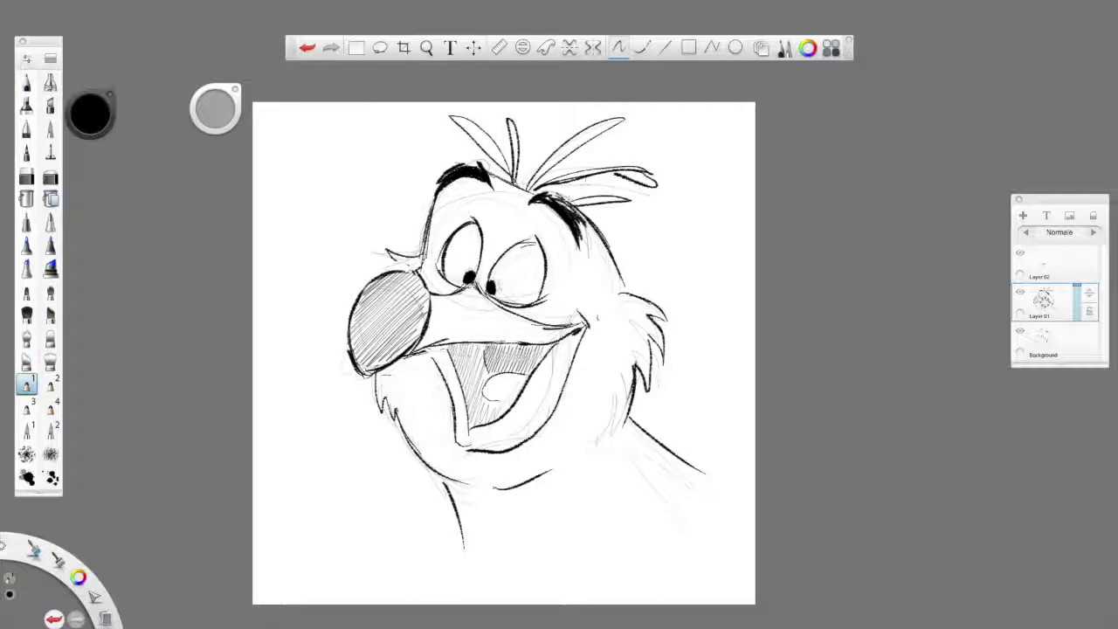
pyautogui.moveTo(630, 409); pyautogui.dragTo(744, 477)
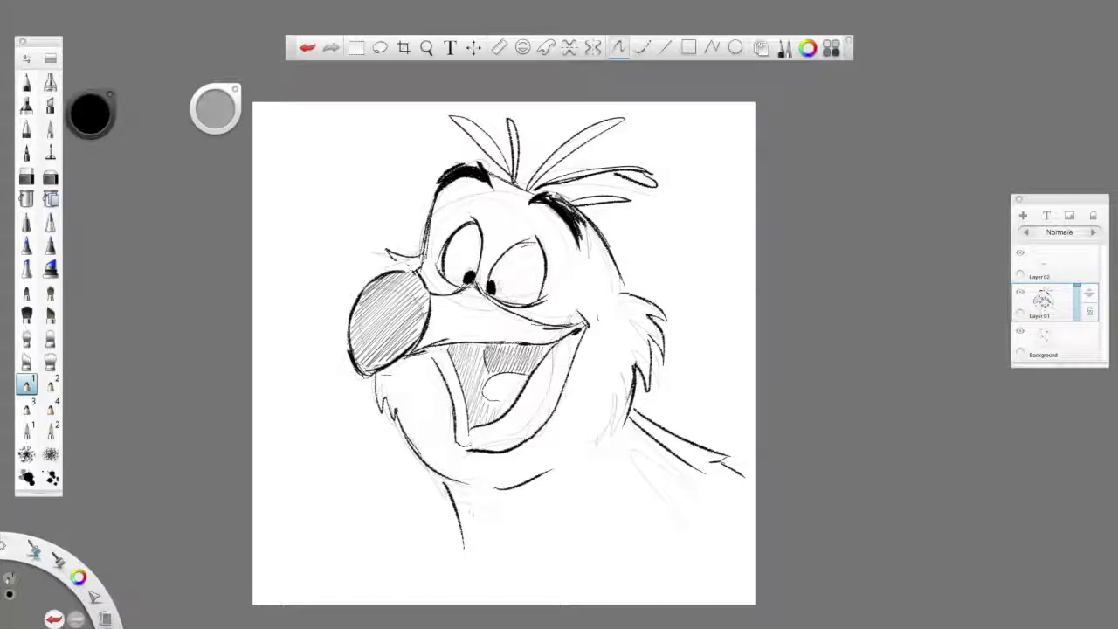
pyautogui.click(26, 177)
pyautogui.moveTo(661, 421)
pyautogui.mouseDown()
pyautogui.moveTo(655, 440)
pyautogui.moveTo(643, 426)
pyautogui.moveTo(677, 458)
pyautogui.mouseUp()
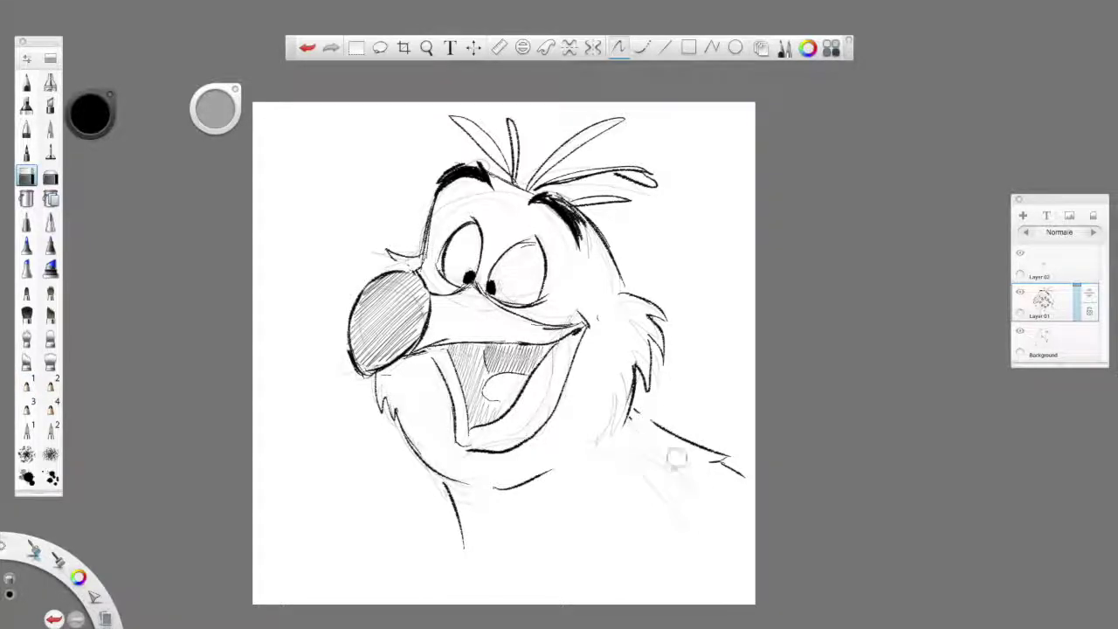